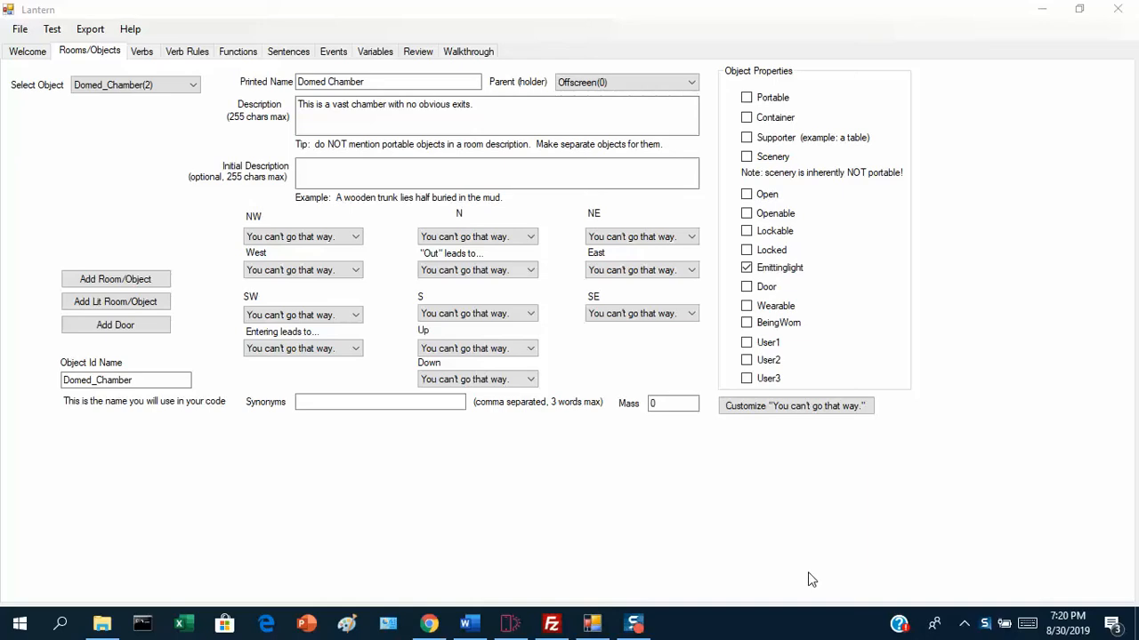
Review the talking_statue object's descriptions and the pedestal object's description and properties
click(193, 85)
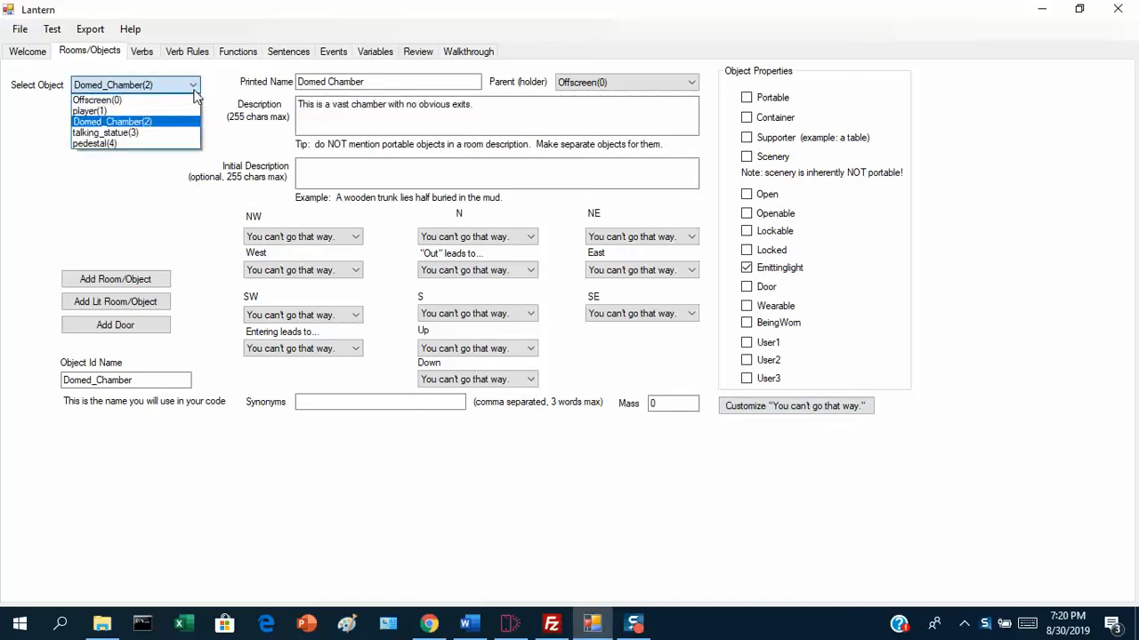
click(180, 133)
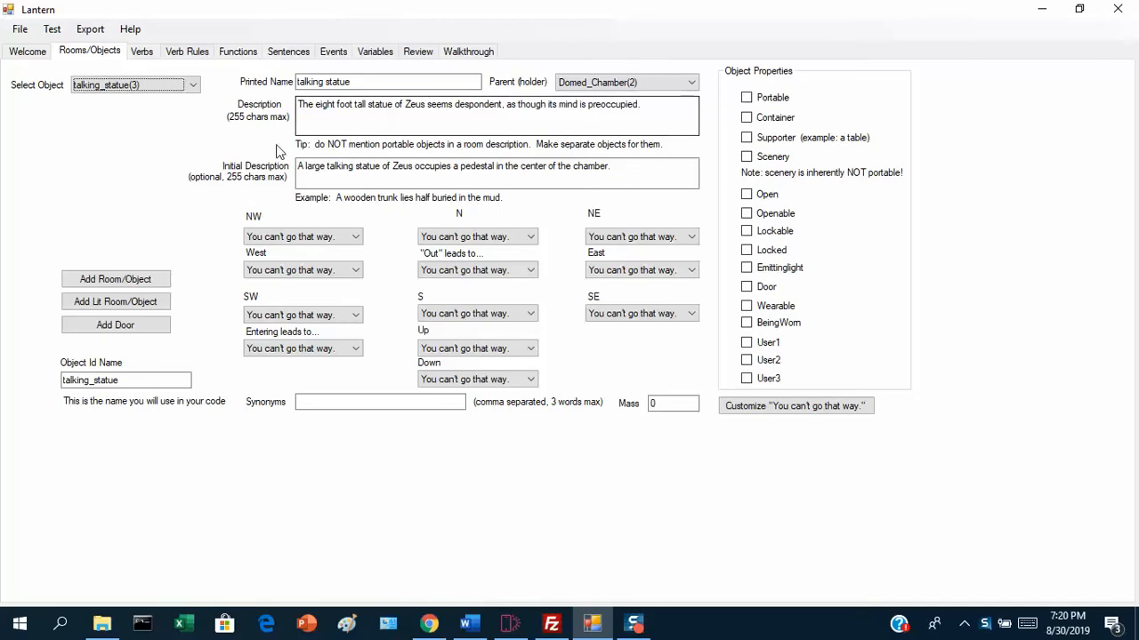
click(394, 167)
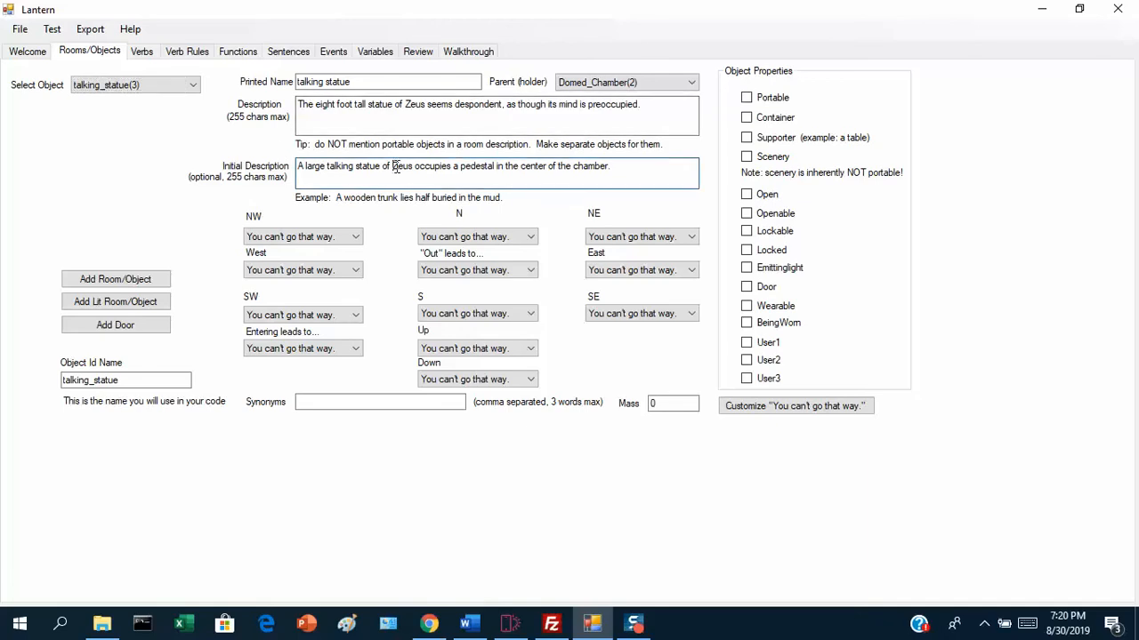
click(125, 87)
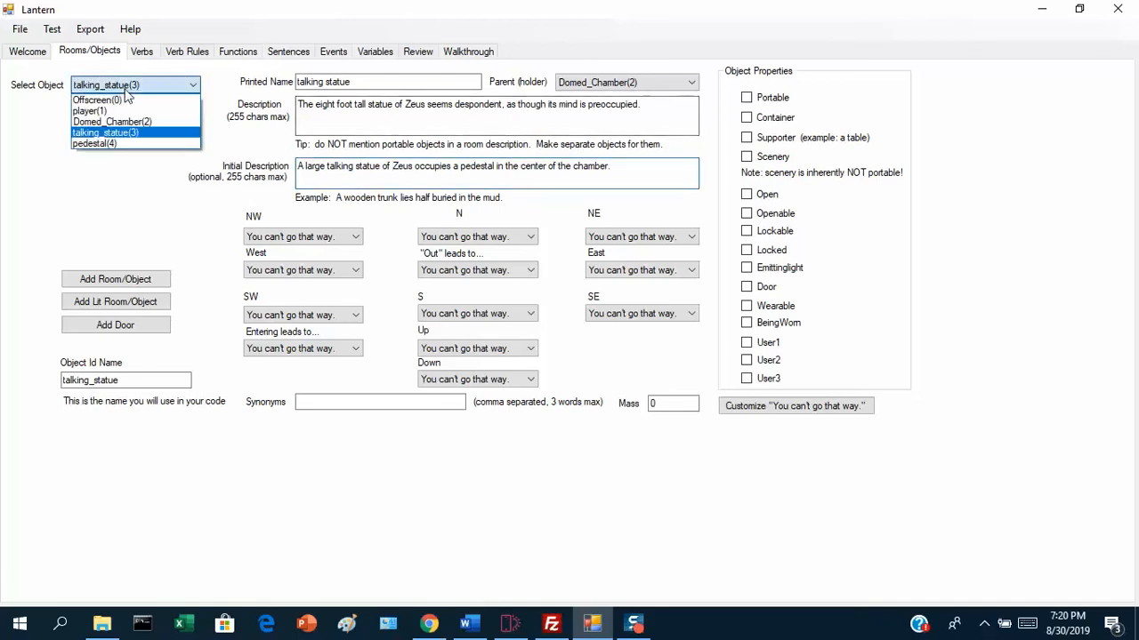
click(127, 143)
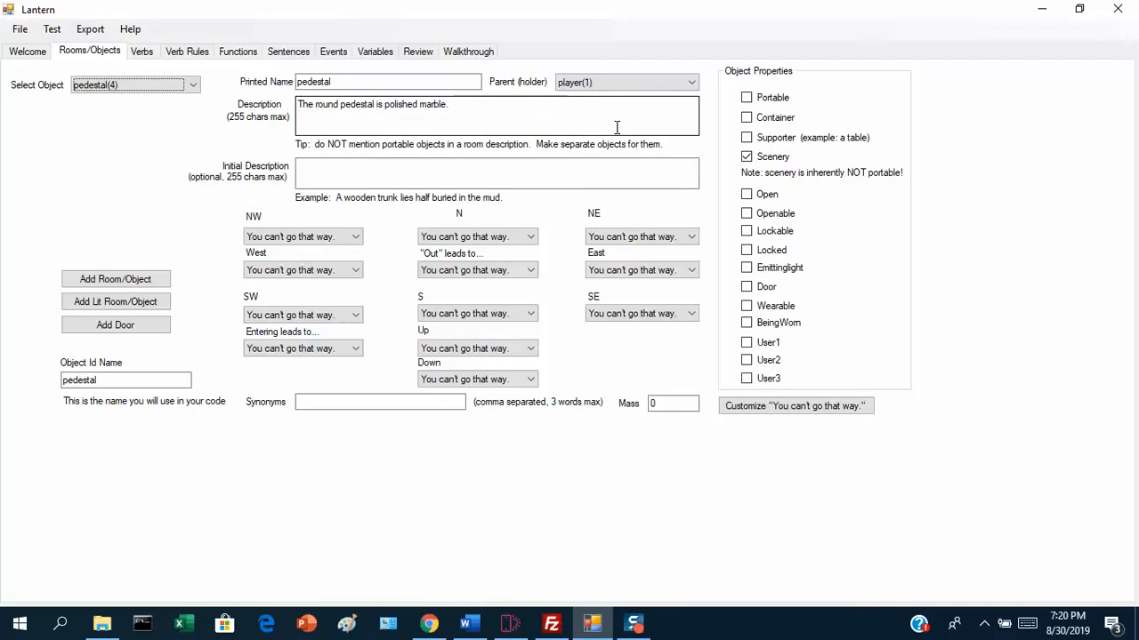
Test the game by examining the pedestal, Zeus and the statue, and close the test client
click(52, 32)
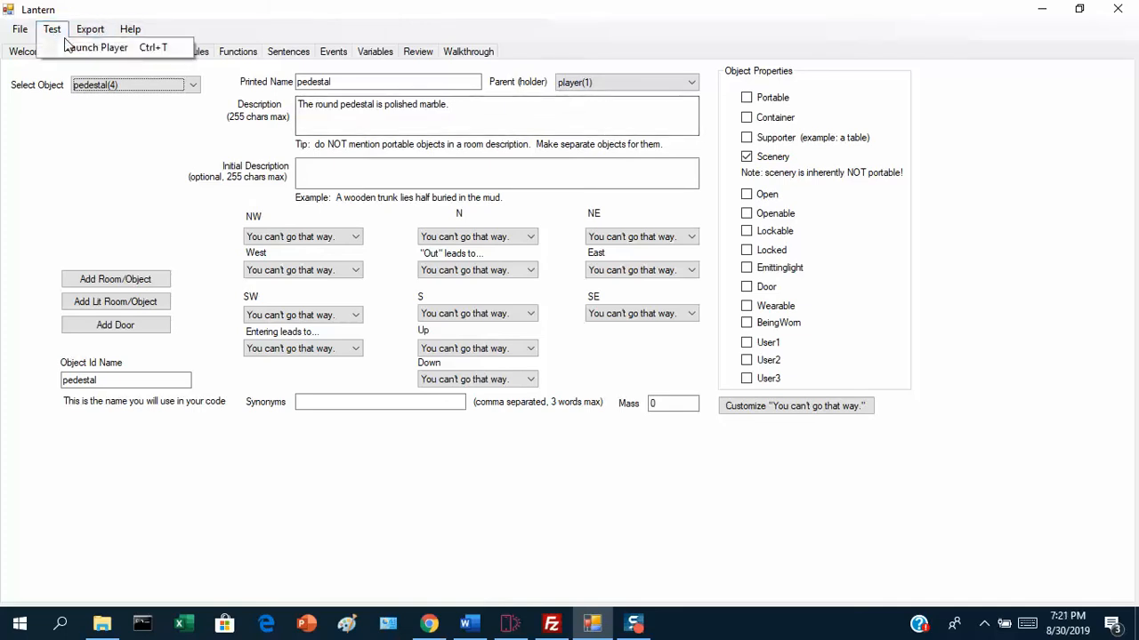
click(71, 47)
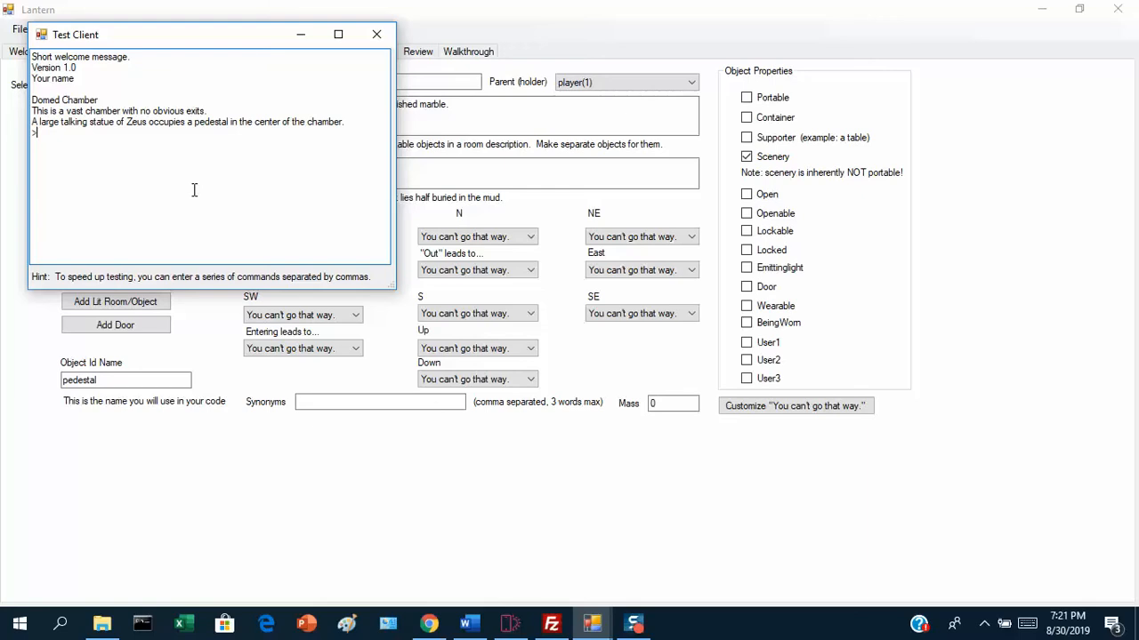
text(x pedestal)
key(Return)
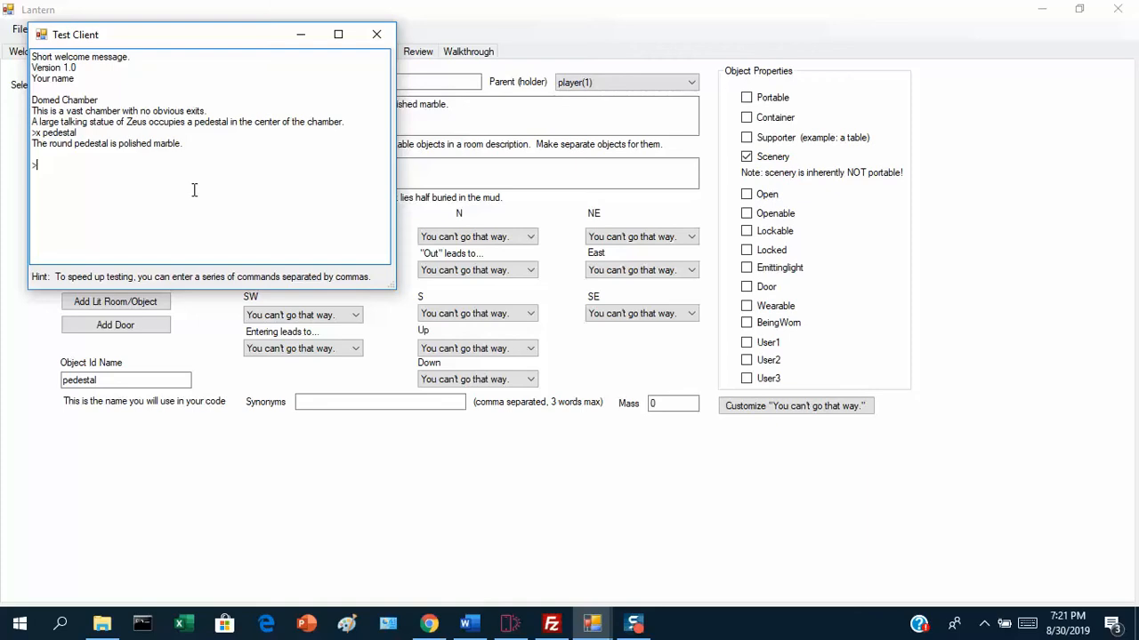
text(x zeus)
key(Return)
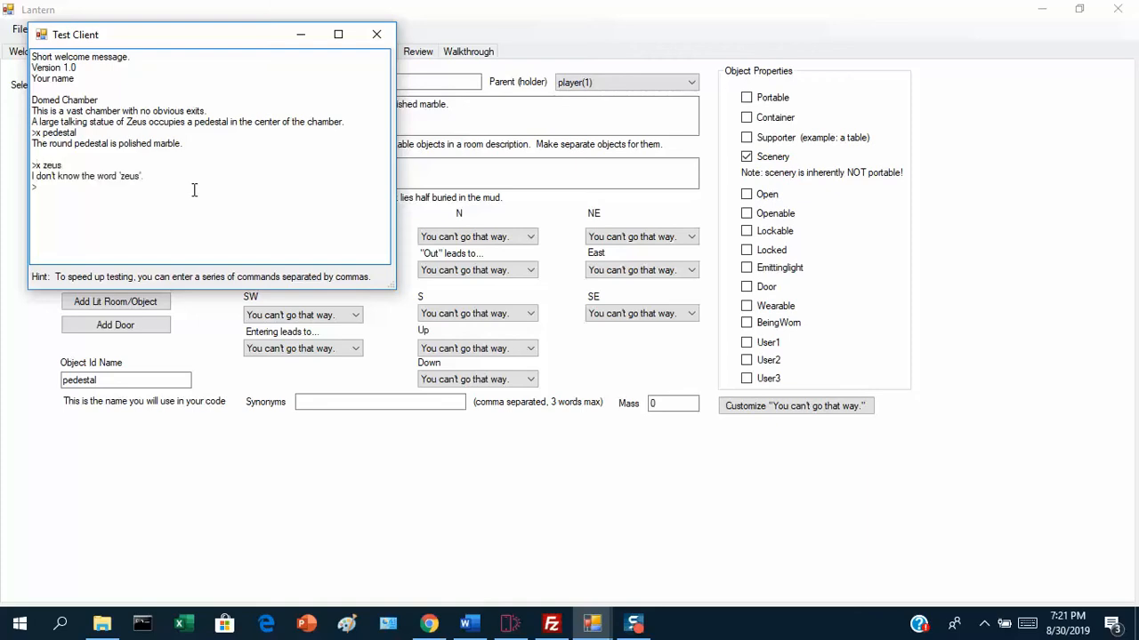
text(x status)
key(BackSpace)
text(e)
key(Return)
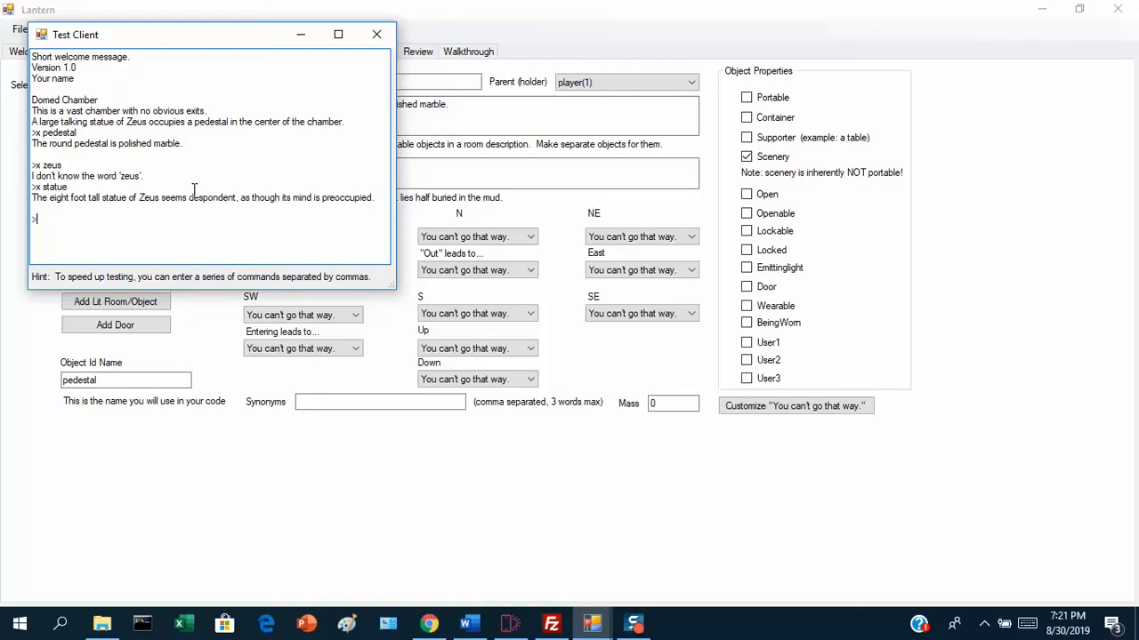
click(369, 37)
Add "zeus" as a synonym for the talking_statue object
click(173, 84)
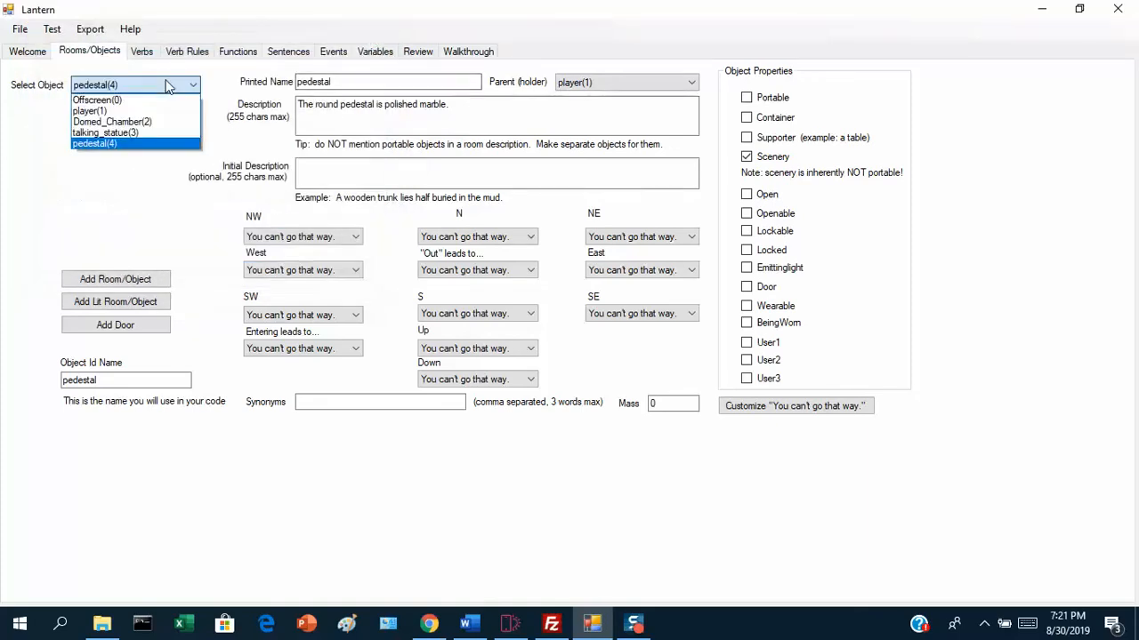
click(153, 134)
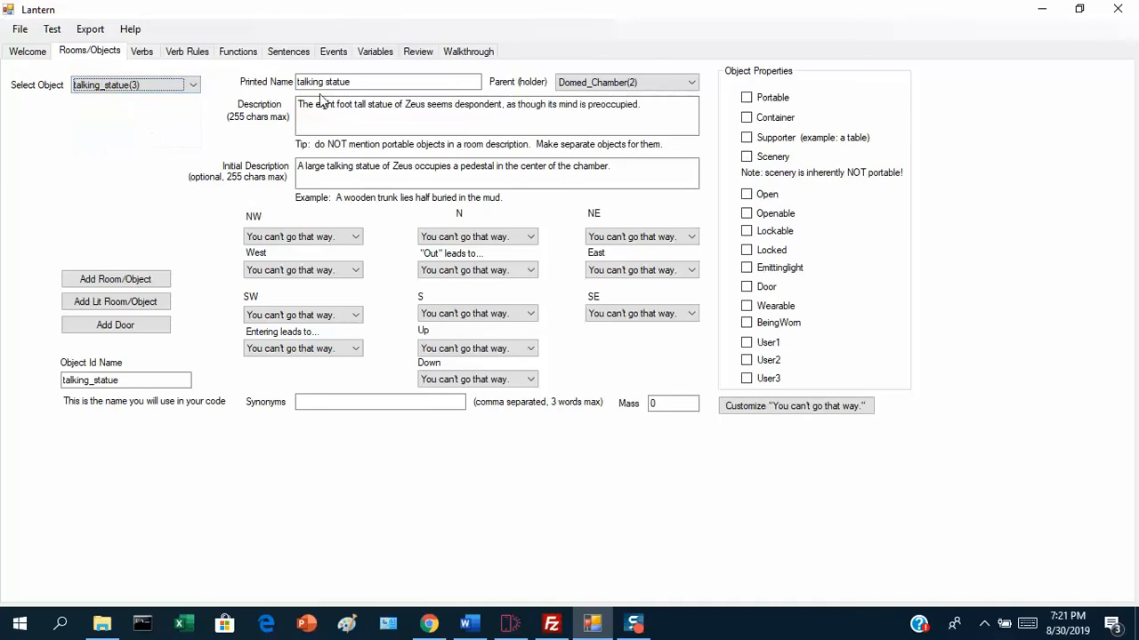
click(311, 405)
text(zeus)
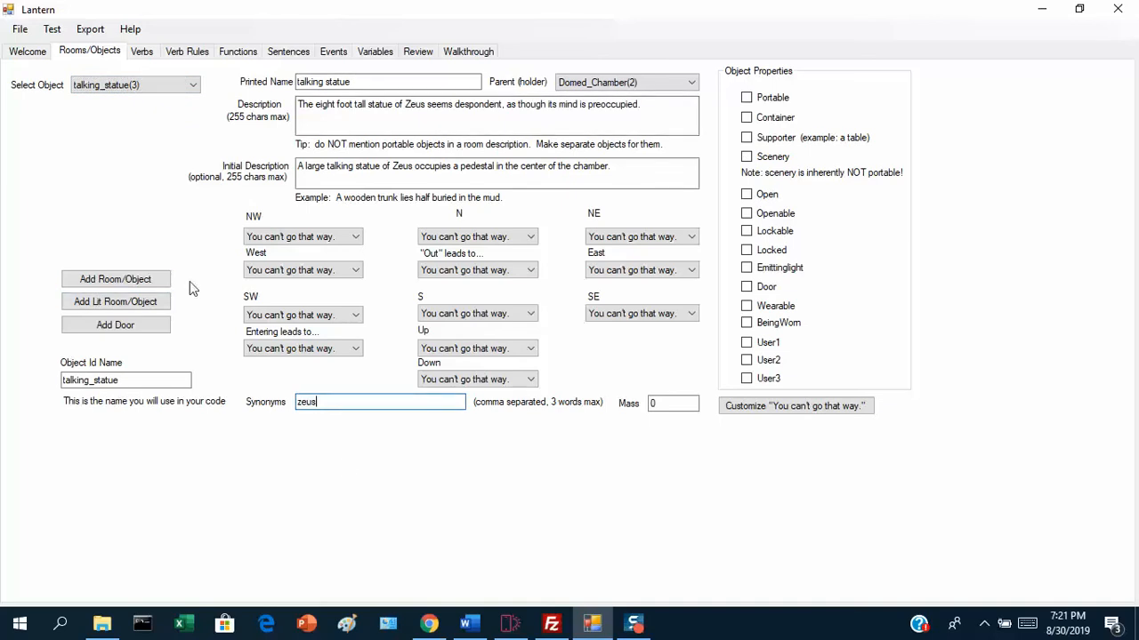
Test the command "talk to zeus" in the game player and close the test client
click(52, 29)
click(64, 50)
text(talk to zeus)
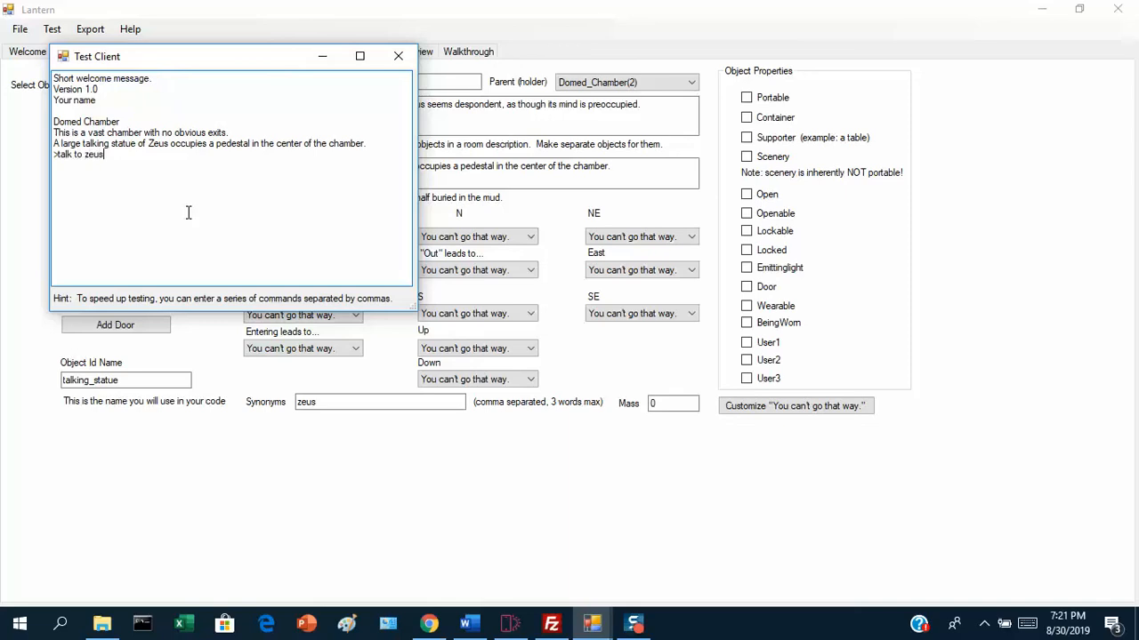
key(Return)
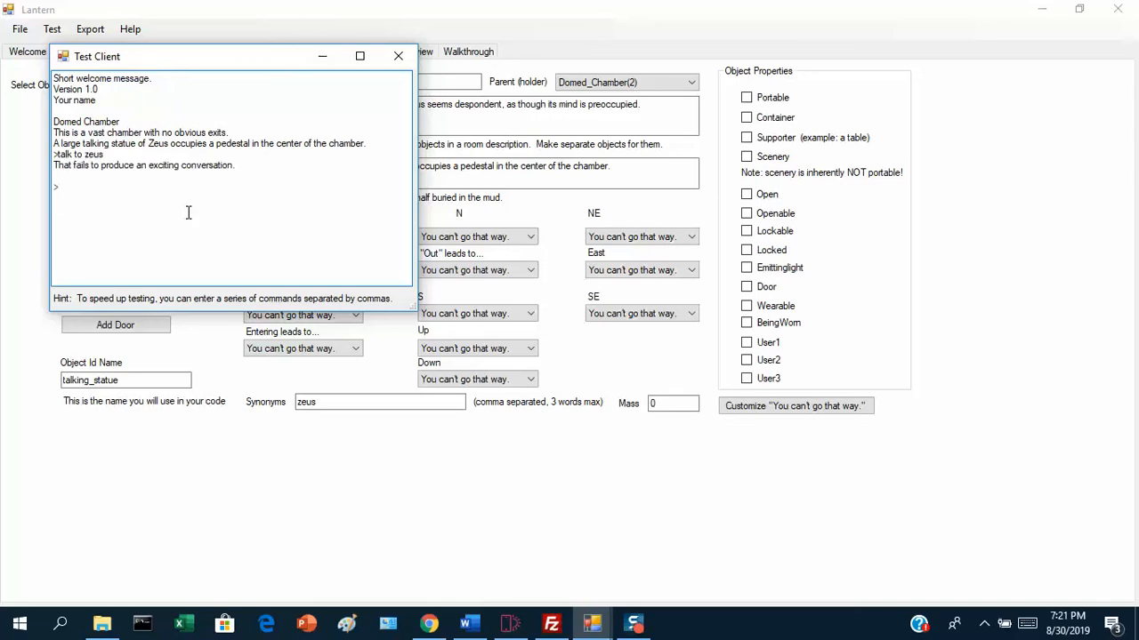
click(398, 55)
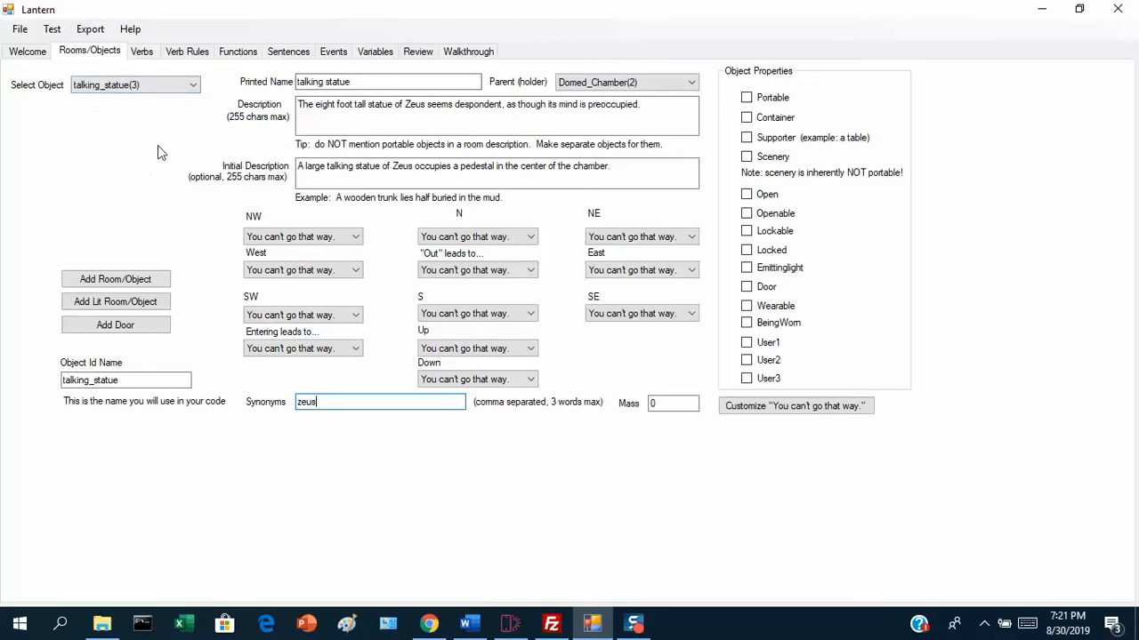
Check which function the generic "talk to" sentence calls and view the code of default_talk
click(278, 55)
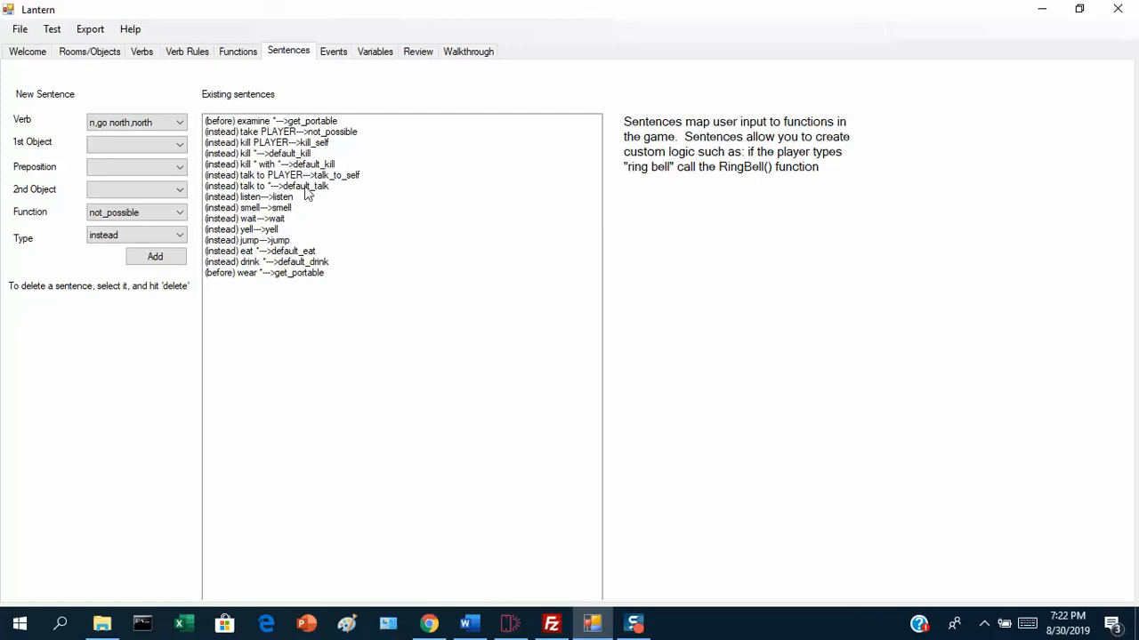
click(247, 55)
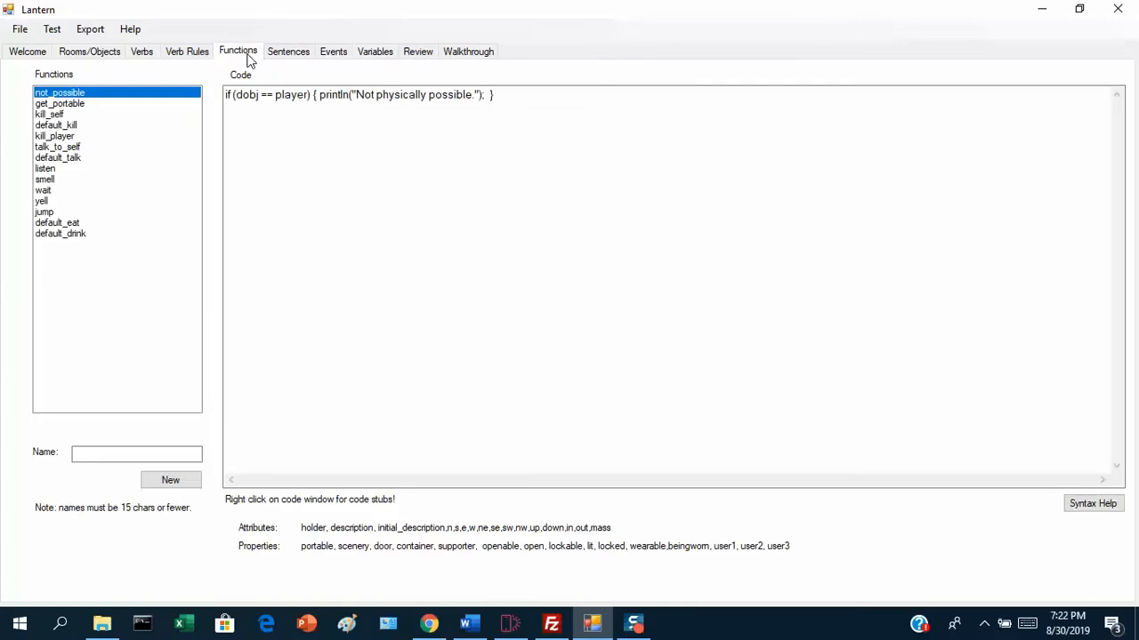
click(87, 159)
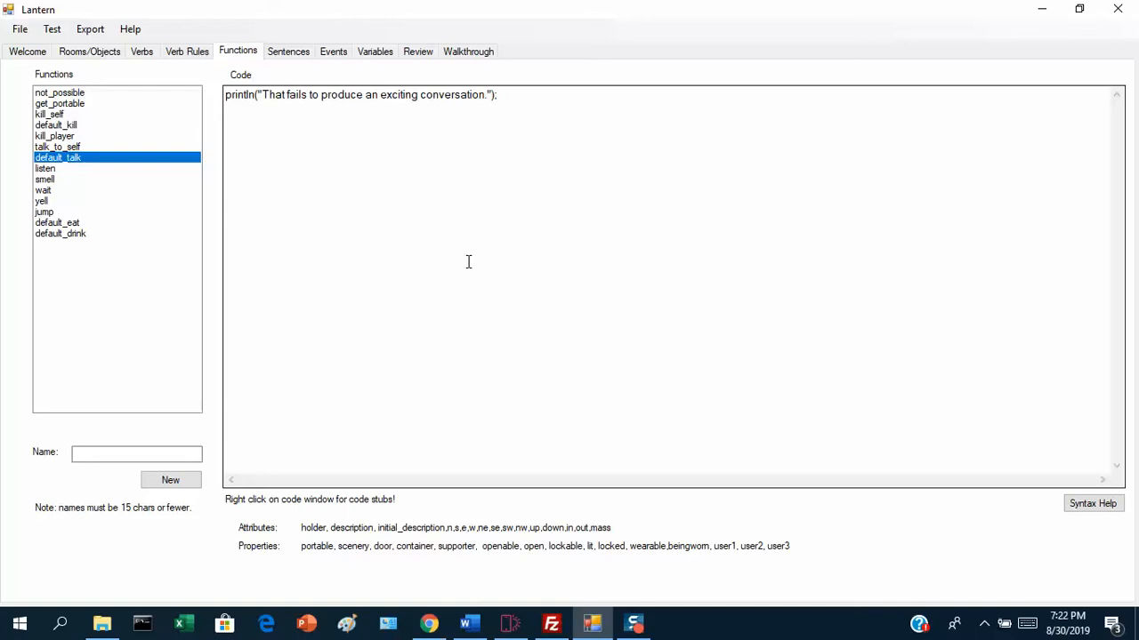
Create a function named talk_to_zeus and insert the code snippet for printing a line of text
click(119, 454)
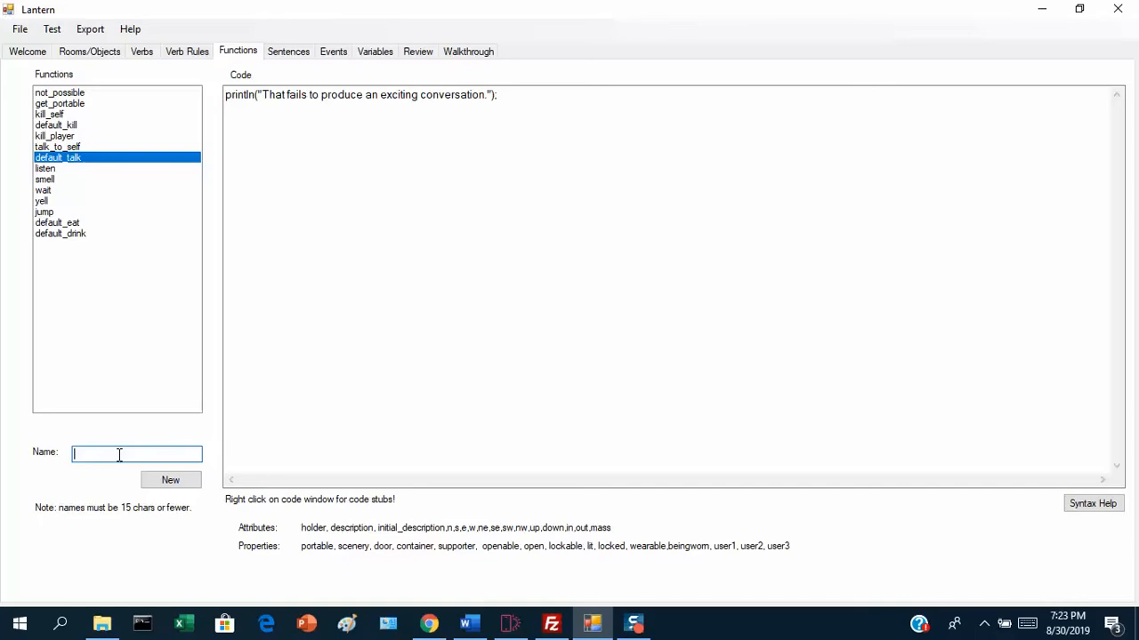
text(talk_to_zeus)
click(151, 482)
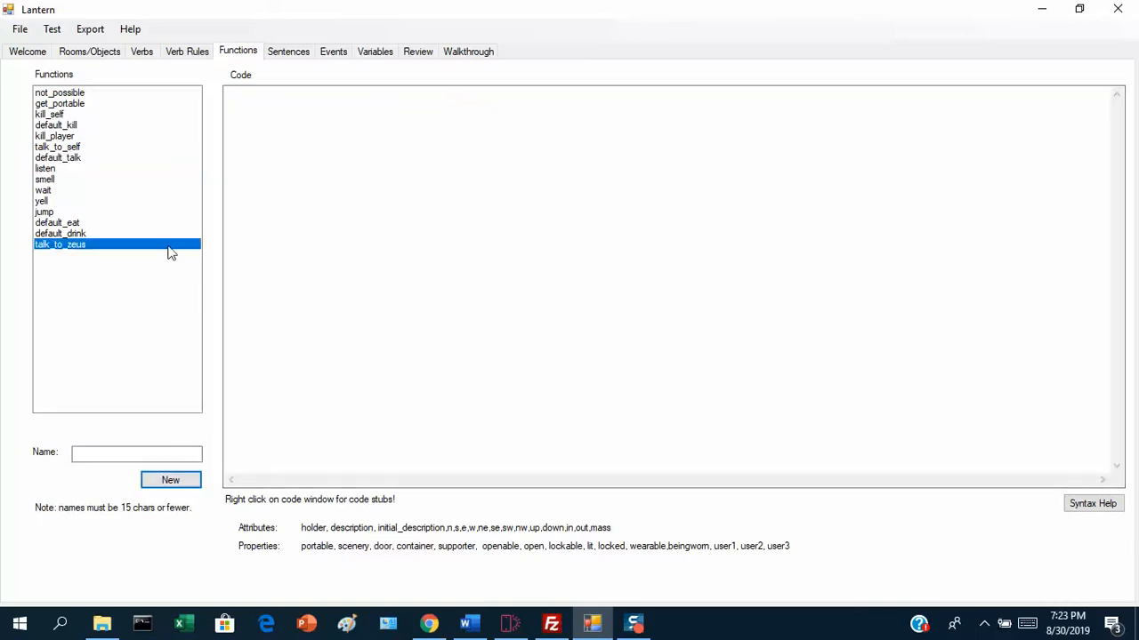
right_click(313, 195)
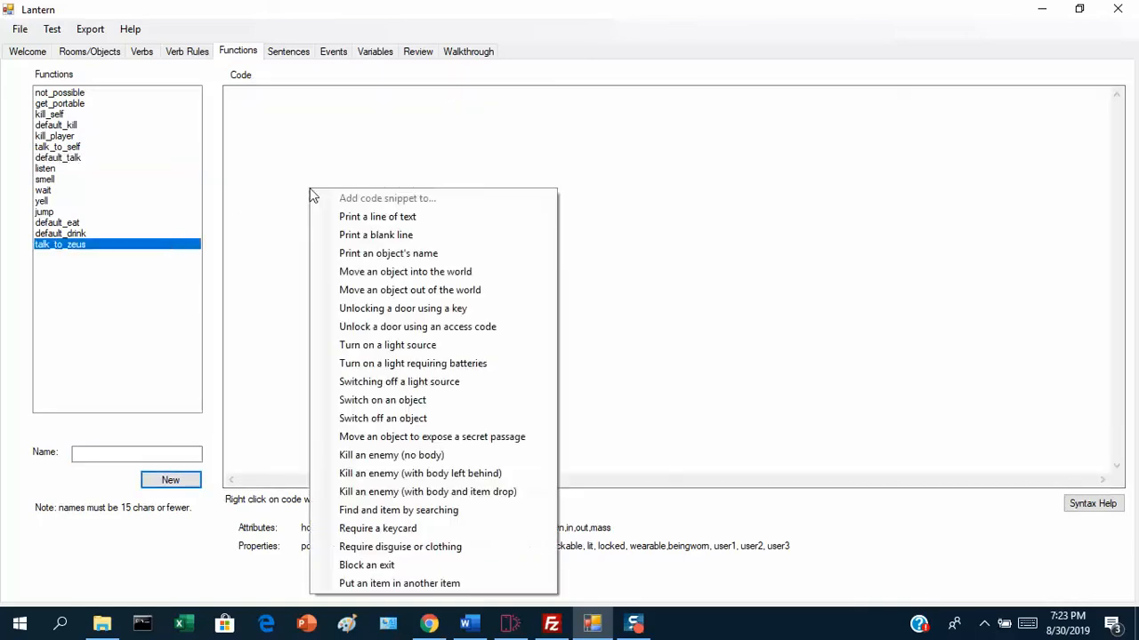
click(371, 219)
Replace the placeholder text in the println call with "The statue makes eye contact with you."
drag(265, 94, 324, 94)
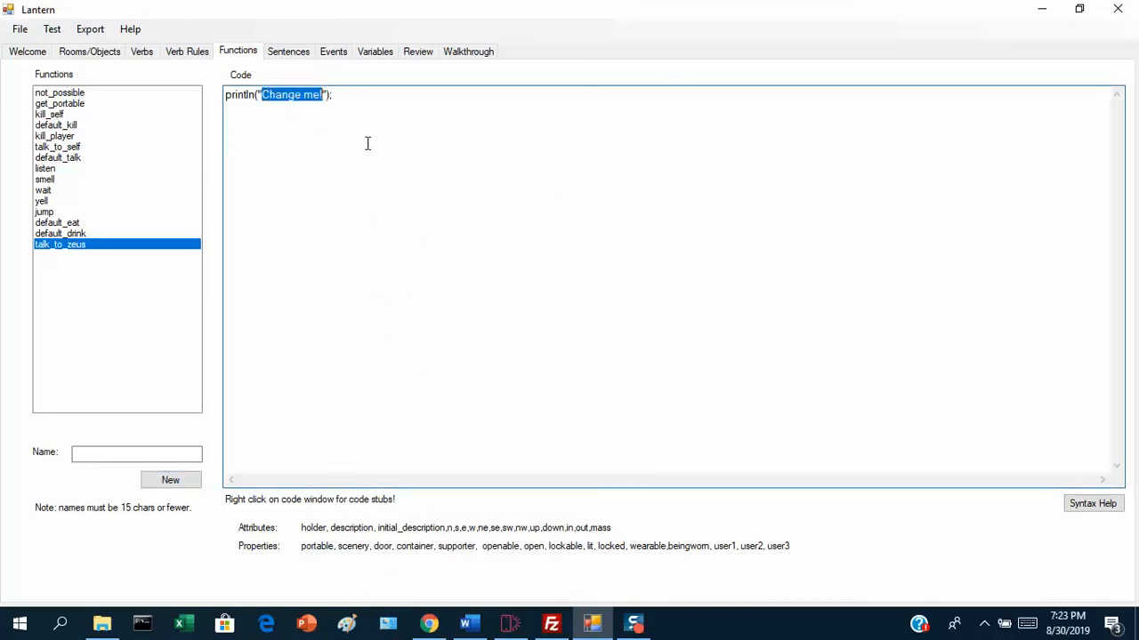
text(The sta)
text(tue)
text( i)
text(makes)
text( eye c)
key(BackSpace)
text(contact.)
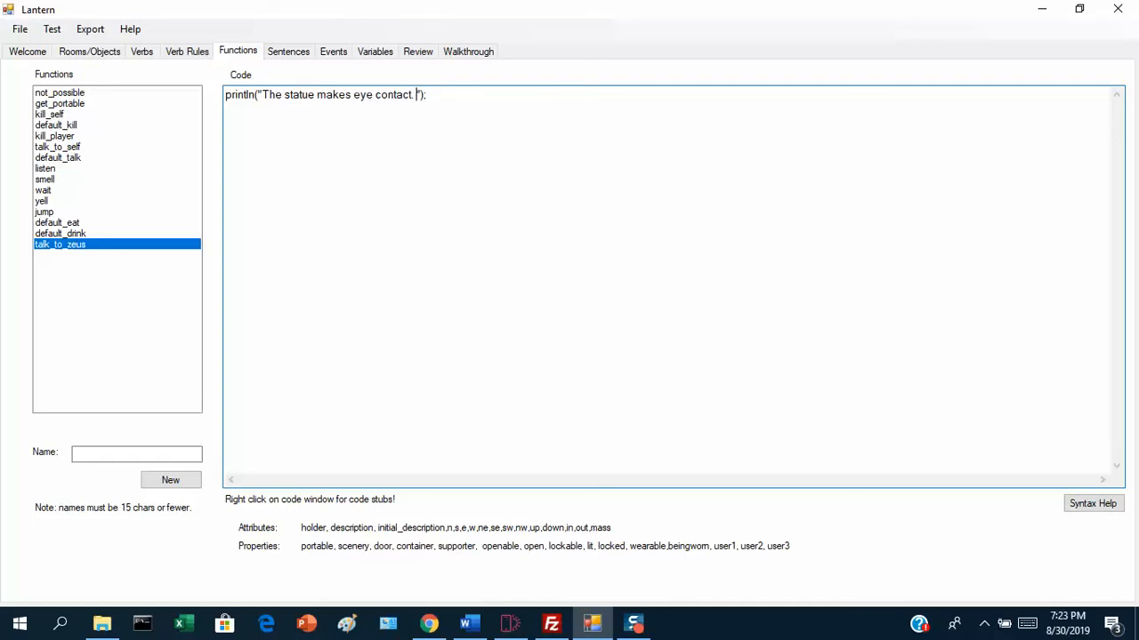
key(BackSpace)
key(BackSpace)
text(with you.)
Continue the talk_to_zeus message with "You could ask the statue about Hades, "
text( You coul)
text(d ask the stat)
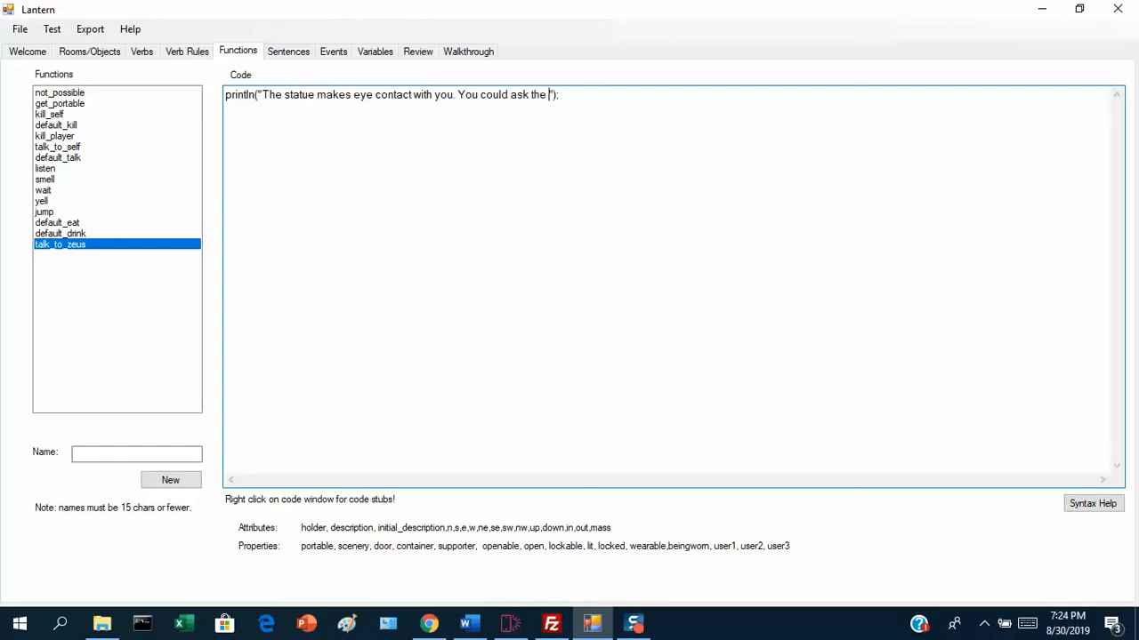
key(BackSpace)
key(BackSpace)
key(BackSpace)
text(a)
key(BackSpace)
text(tatue about)
text(Hades, )
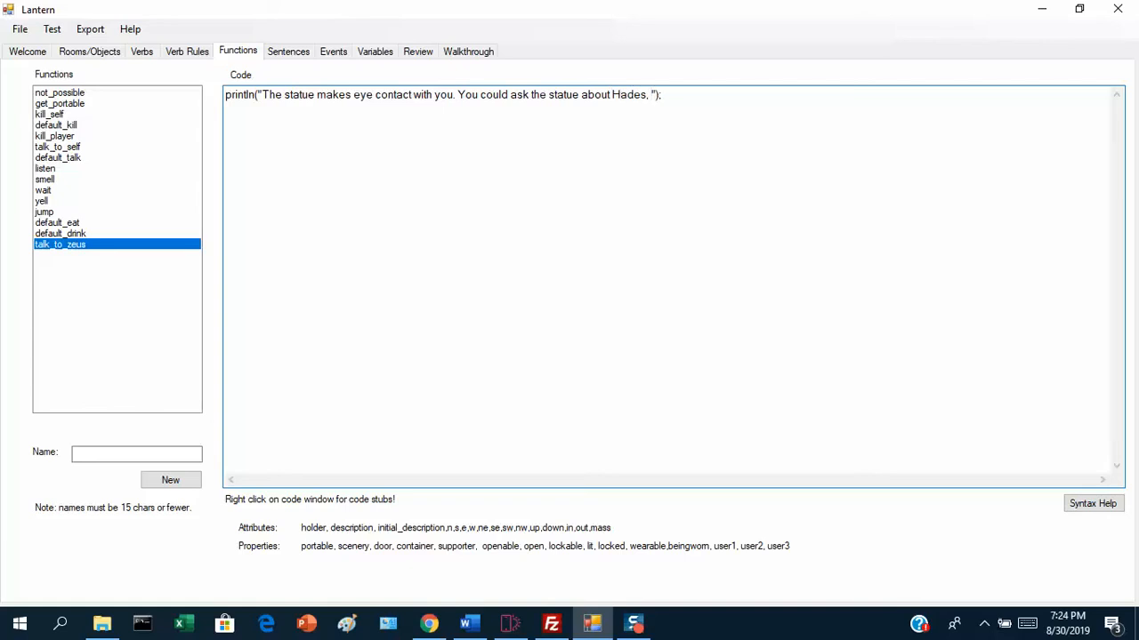
Complete the list of topics in the talk_to_zeus message with "Artemis, and Poseidon"
text(Athena)
key(BackSpace)
key(BackSpace)
key(BackSpace)
key(BackSpace)
key(BackSpace)
text(rtemis)
text(.)
key(BackSpace)
text(, AND)
key(BackSpace)
key(BackSpace)
key(BackSpace)
text(and Poseiden)
key(BackSpace)
text(n)
Retype the middle letters of "Poseidon" in the message and end the sentence with a period
key(Left)
key(Left)
key(Left)
key(Left)
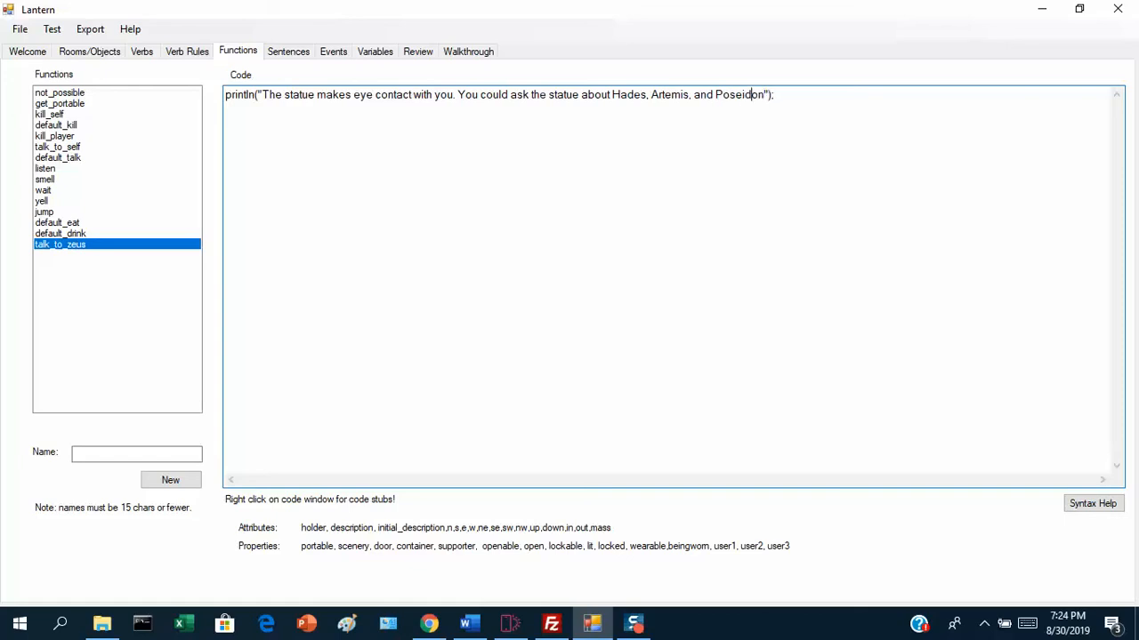
key(BackSpace)
text(i)
key(BackSpace)
text(ei)
key(Right)
key(Right)
text(.)
Add an "instead" sentence mapping the verb "talk to" with talking_statue to the talk_to_zeus function
click(300, 58)
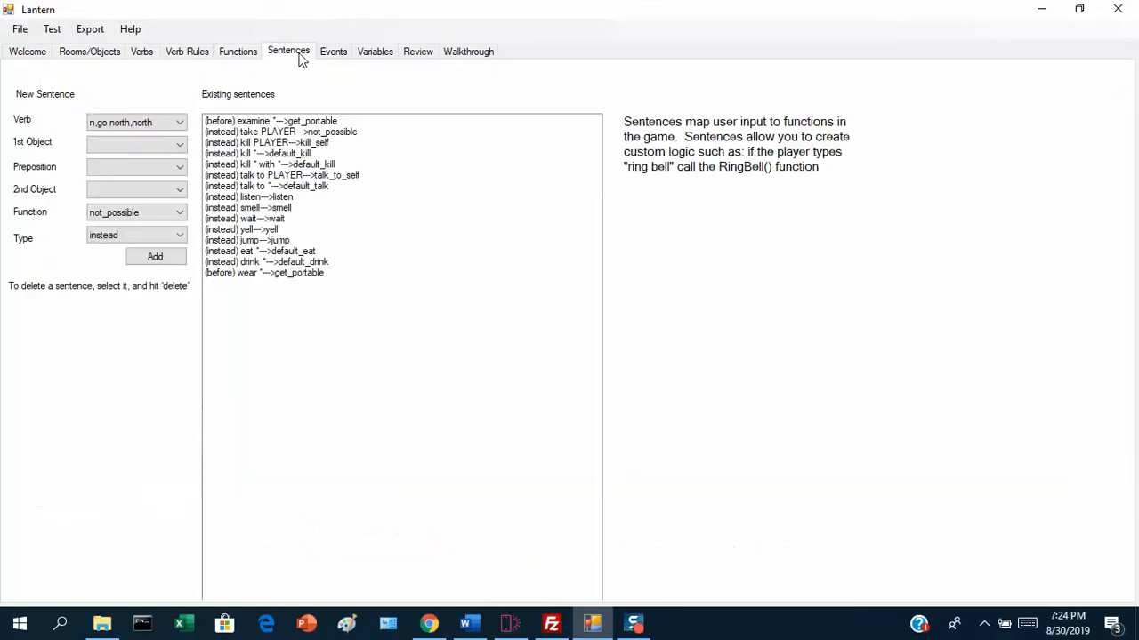
click(180, 123)
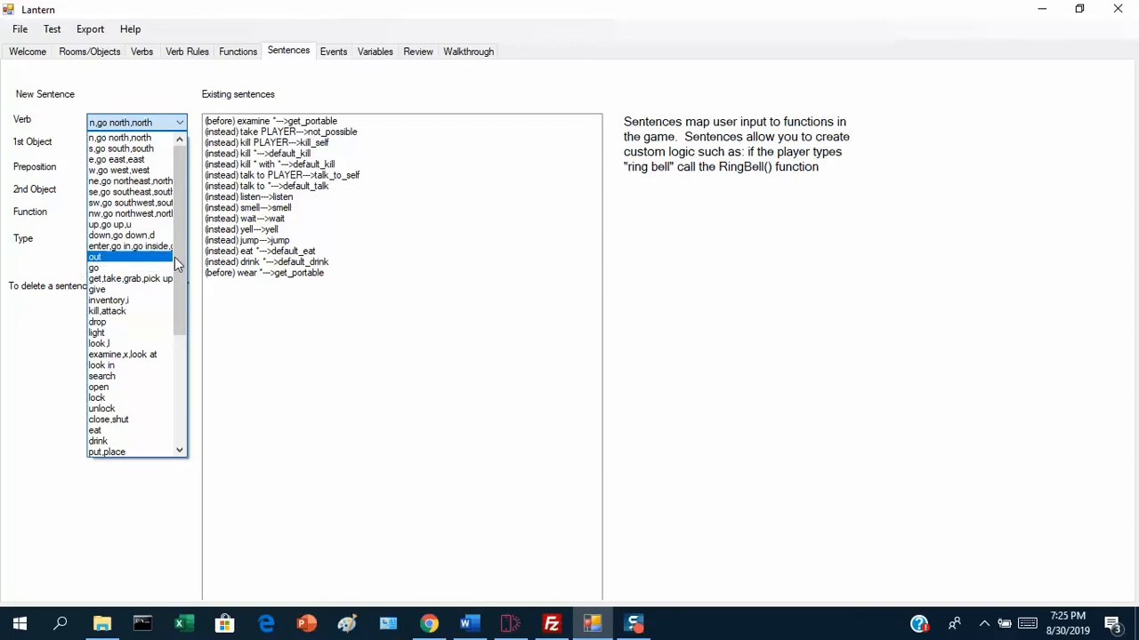
drag(178, 281, 183, 372)
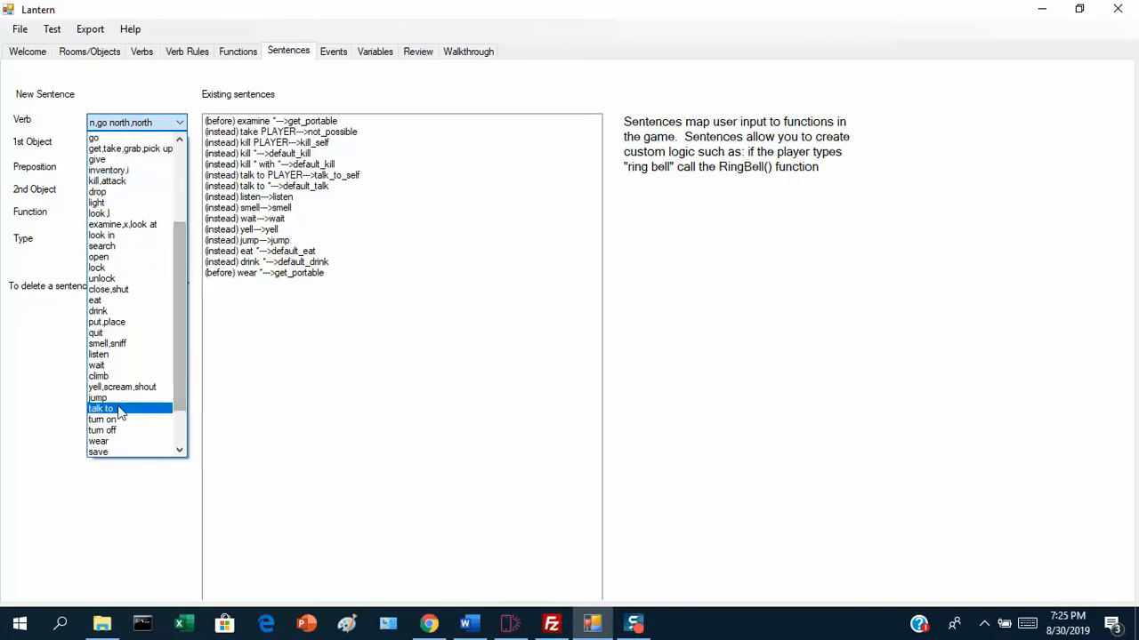
click(120, 409)
click(138, 150)
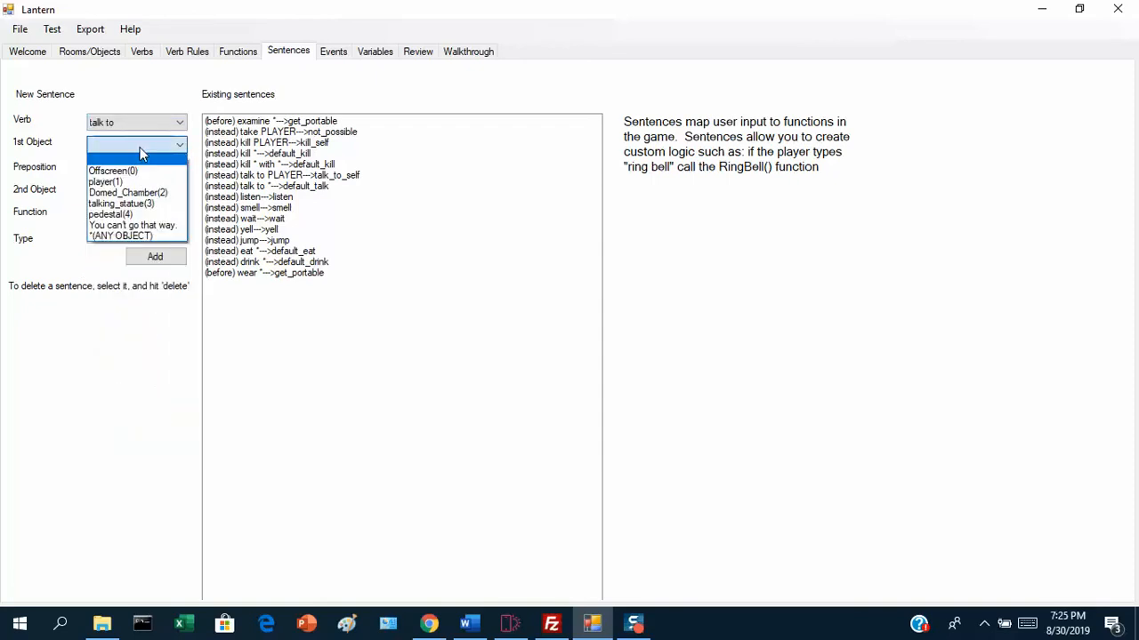
click(120, 204)
click(131, 210)
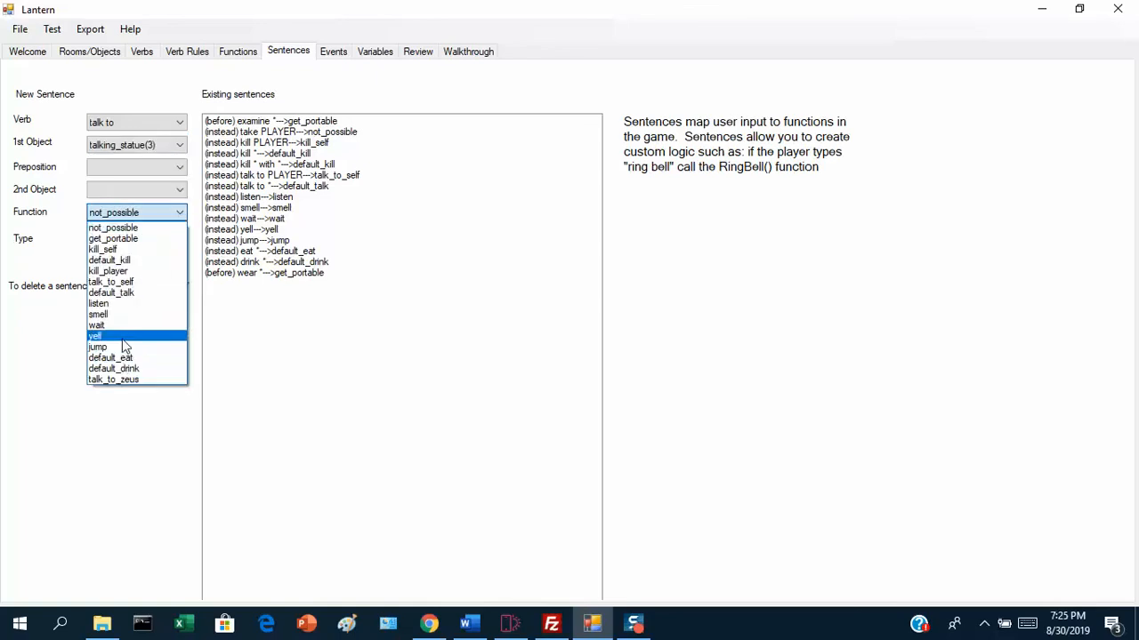
click(140, 382)
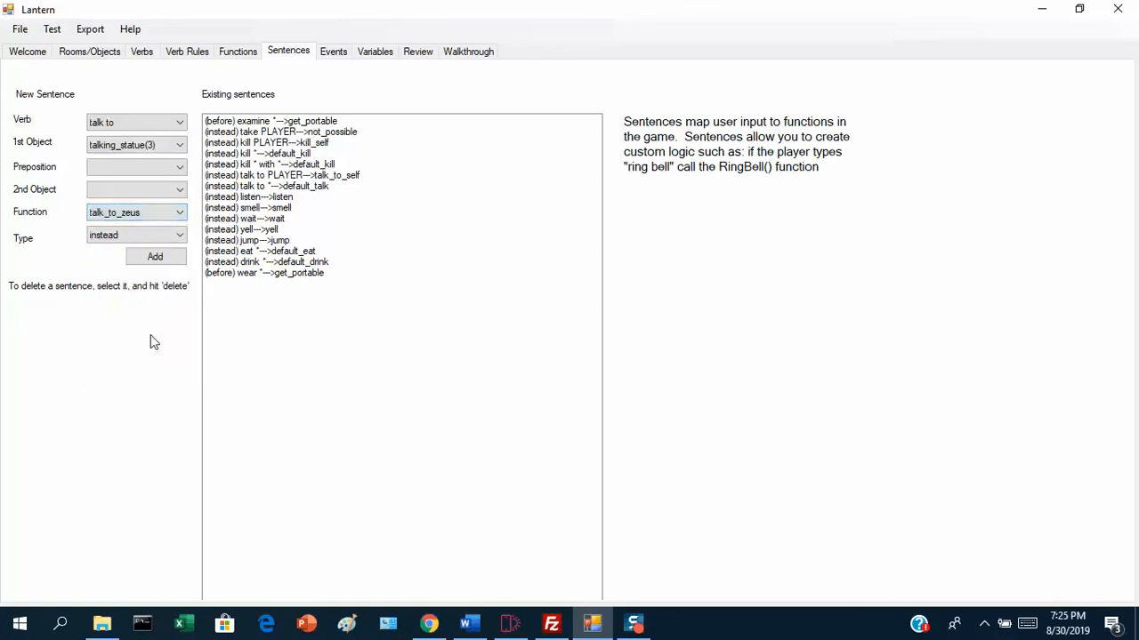
click(162, 262)
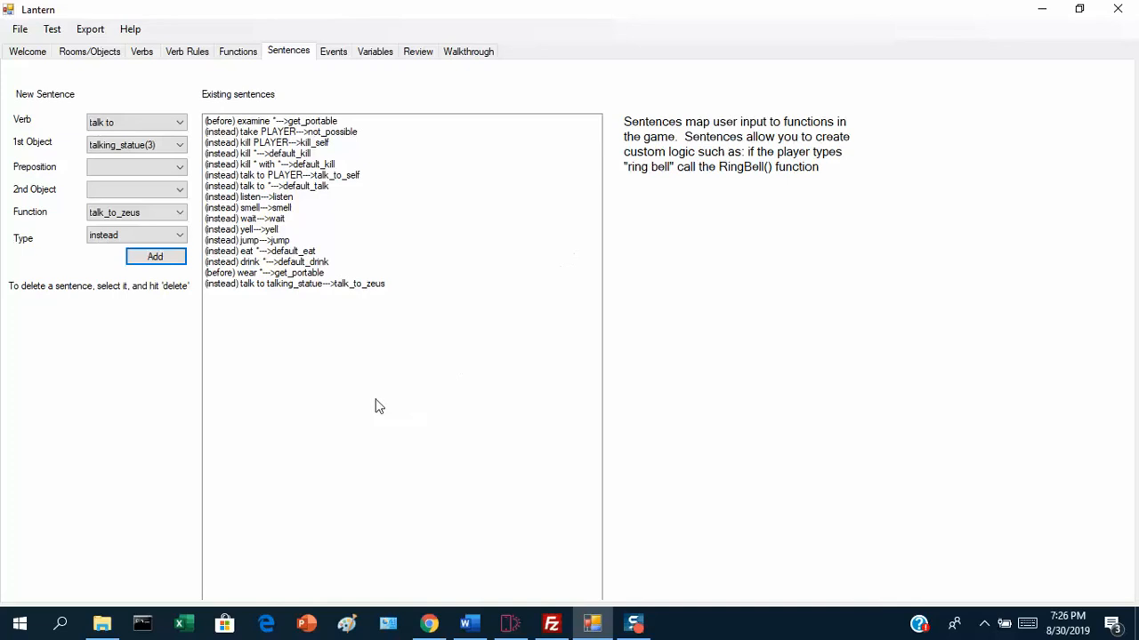
Run the game in the test client, enter the command "talk to zeus", and close the client
click(52, 29)
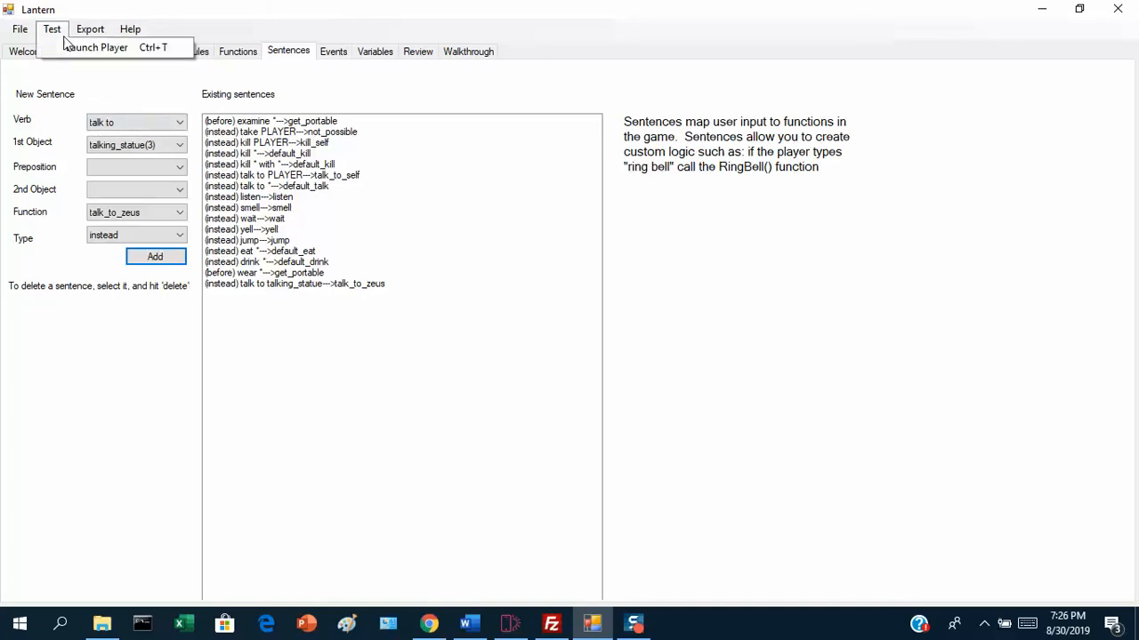
click(75, 46)
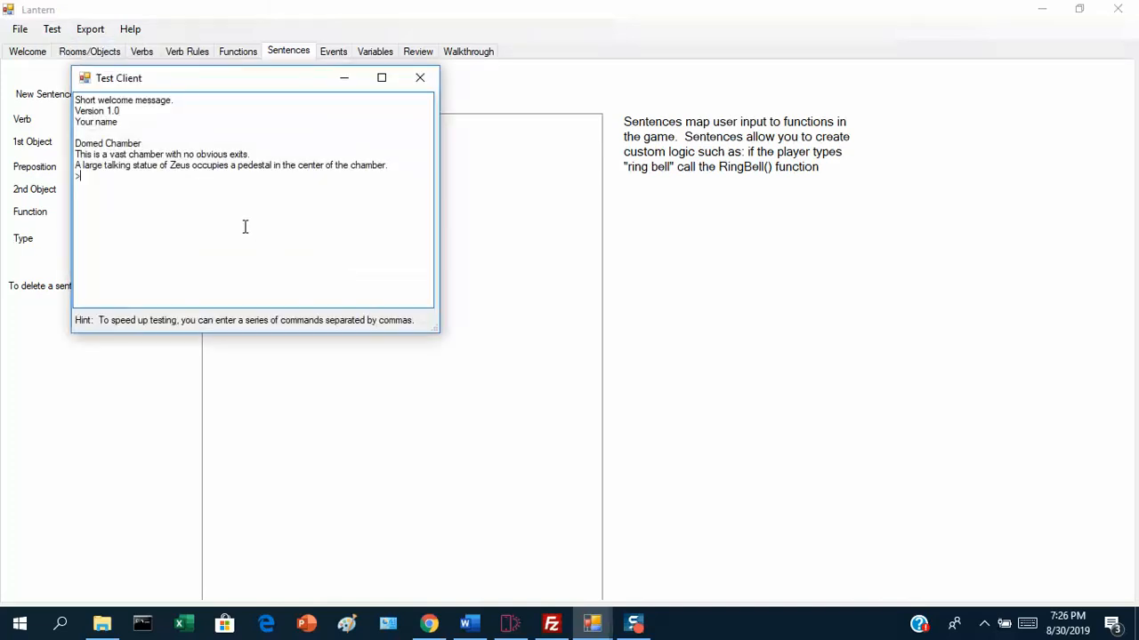
text(take)
key(BackSpace)
key(BackSpace)
key(BackSpace)
text(lk to zeus)
key(Return)
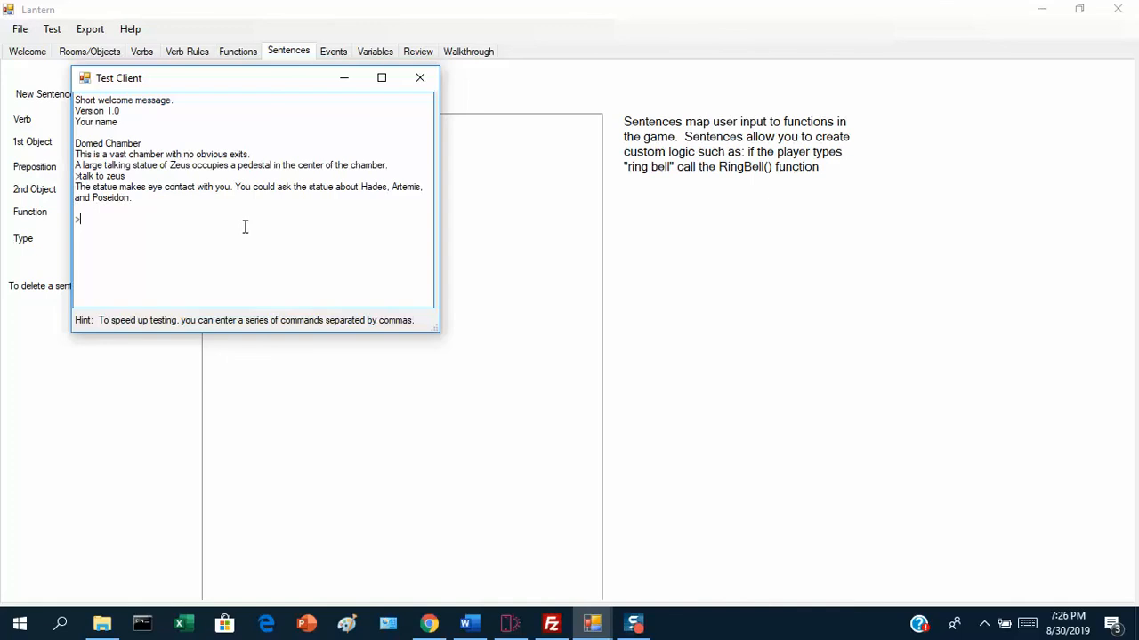
click(420, 78)
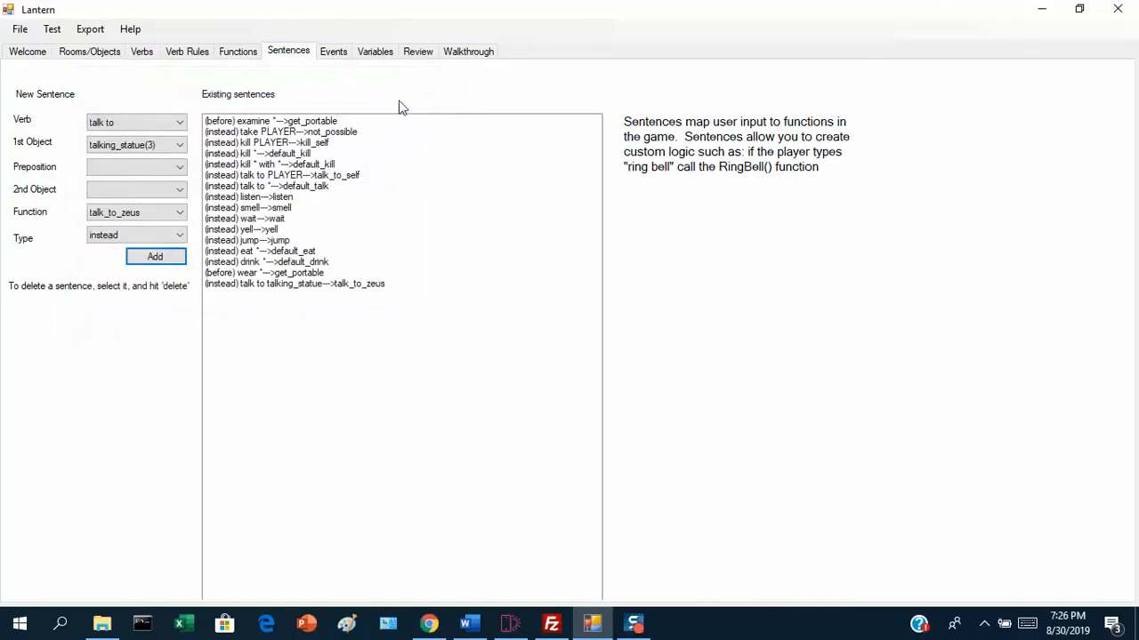
Replace "and" with "or" in the talk_to_zeus message so the topics read "Hades, Artemis, or Poseidon"
click(240, 54)
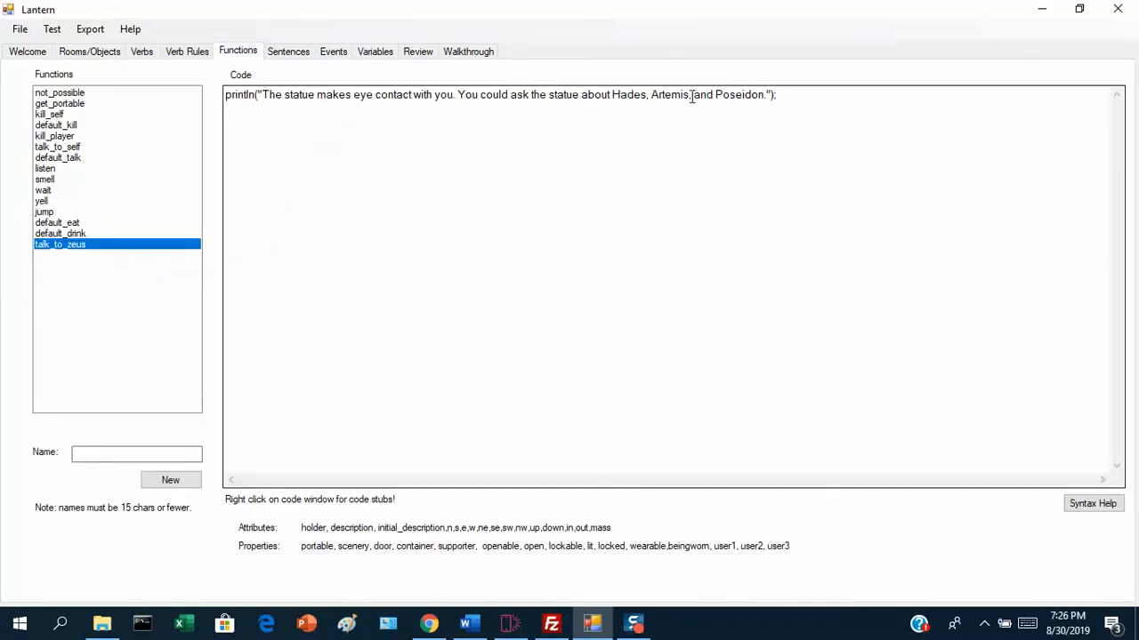
drag(715, 94, 691, 94)
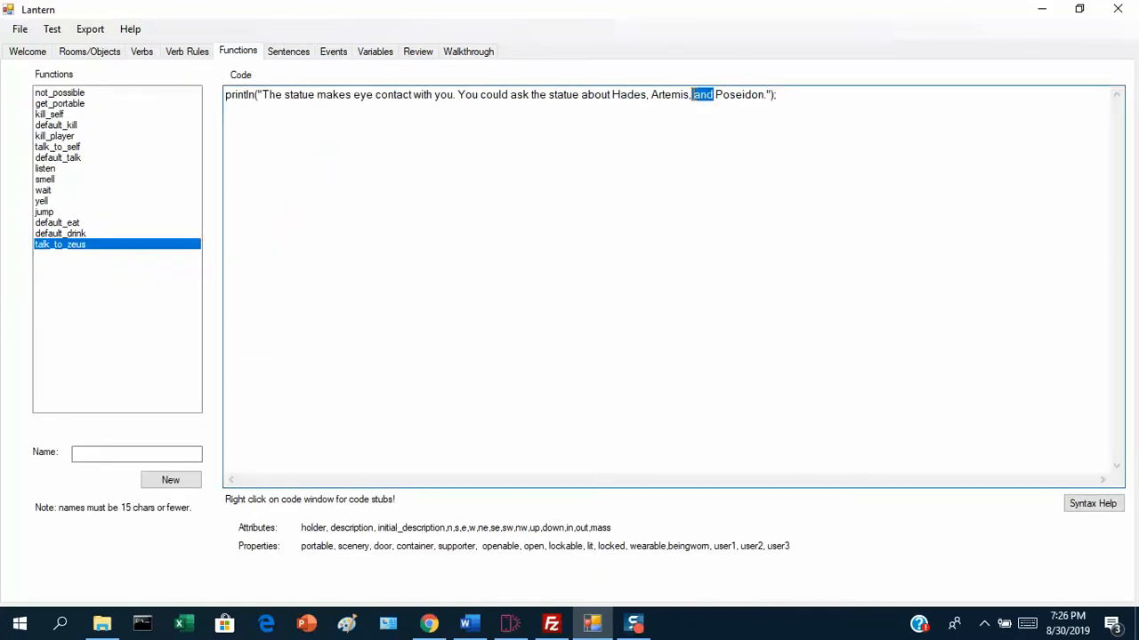
key(BackSpace)
text(or)
key(Left)
key(Left)
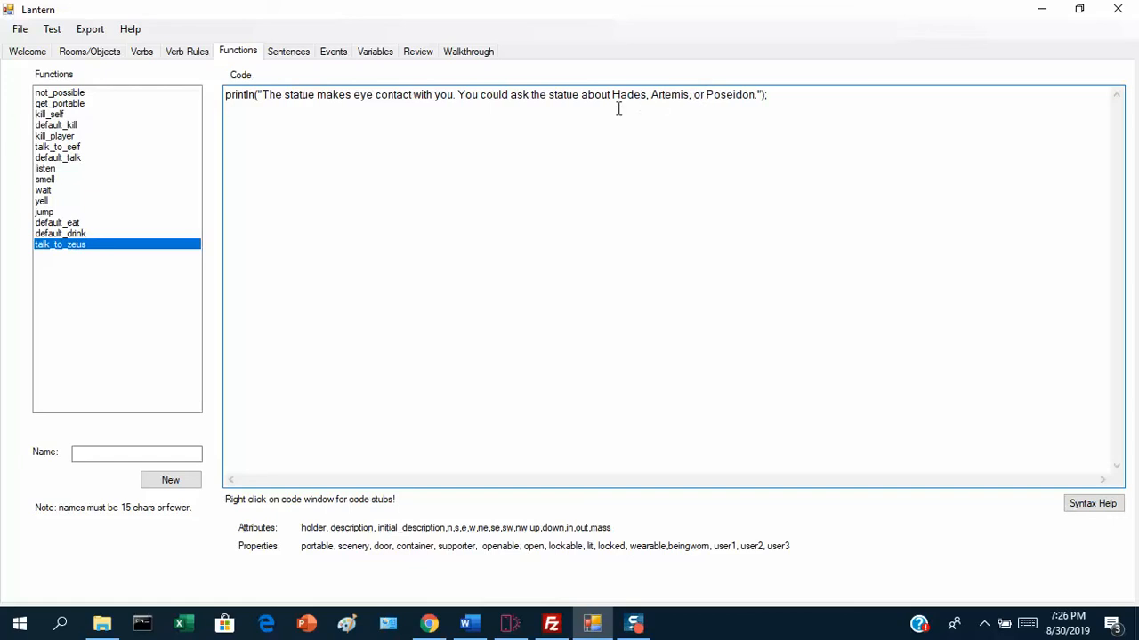
click(516, 226)
drag(611, 95, 755, 97)
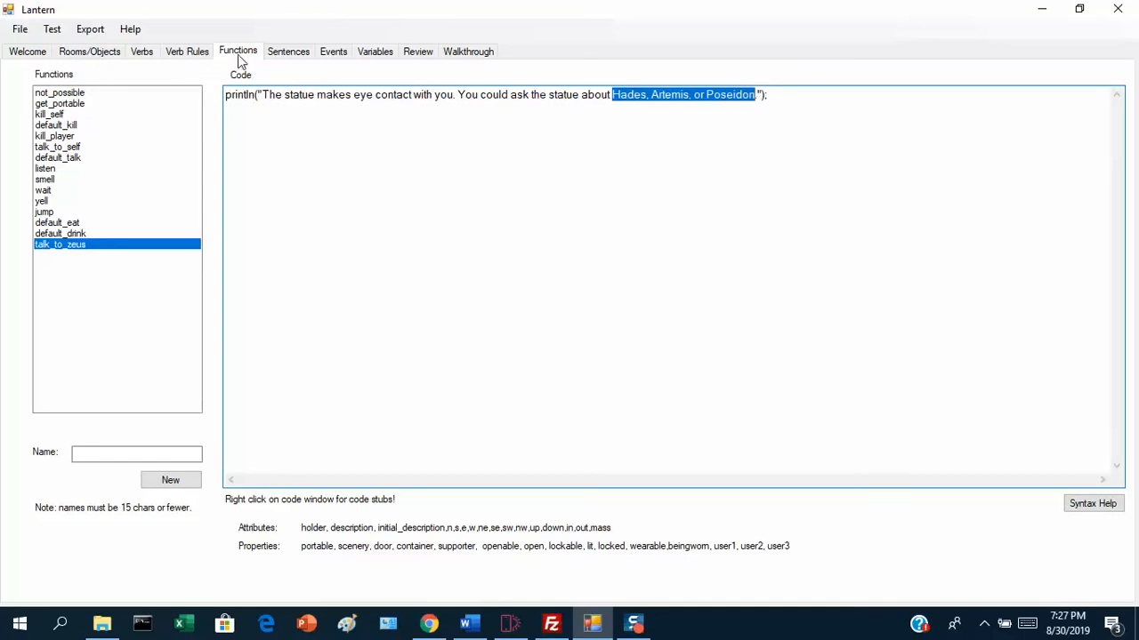
Add a new object and set its printed name to "Hades"
click(89, 51)
click(118, 280)
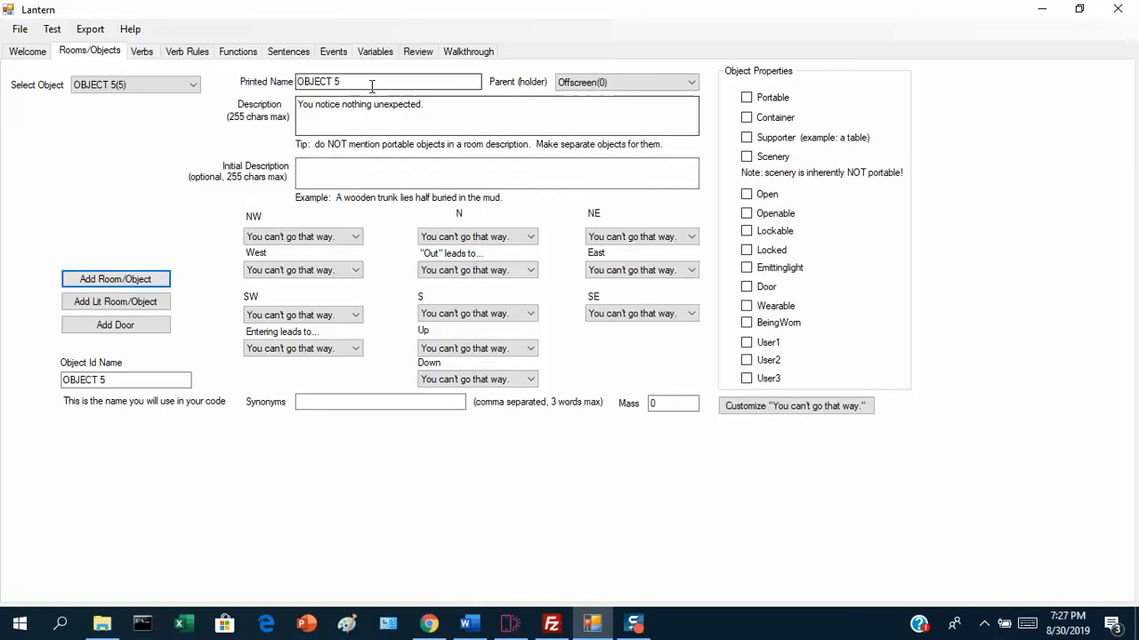
drag(372, 86, 297, 81)
text(Hades)
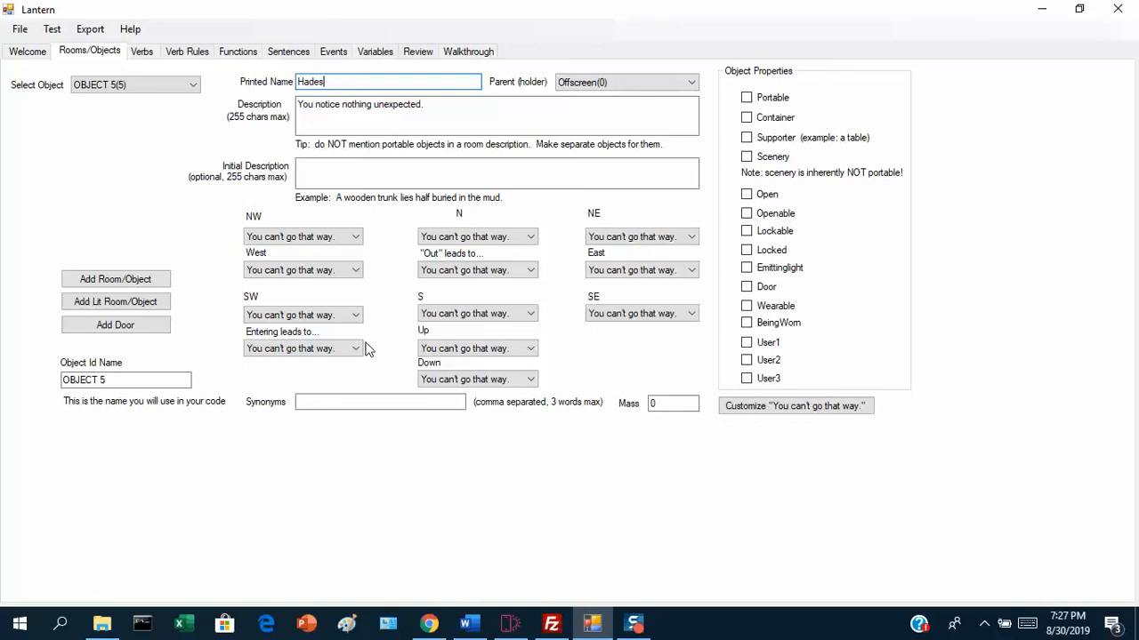
Create a new function named ask_z_about_had
click(246, 55)
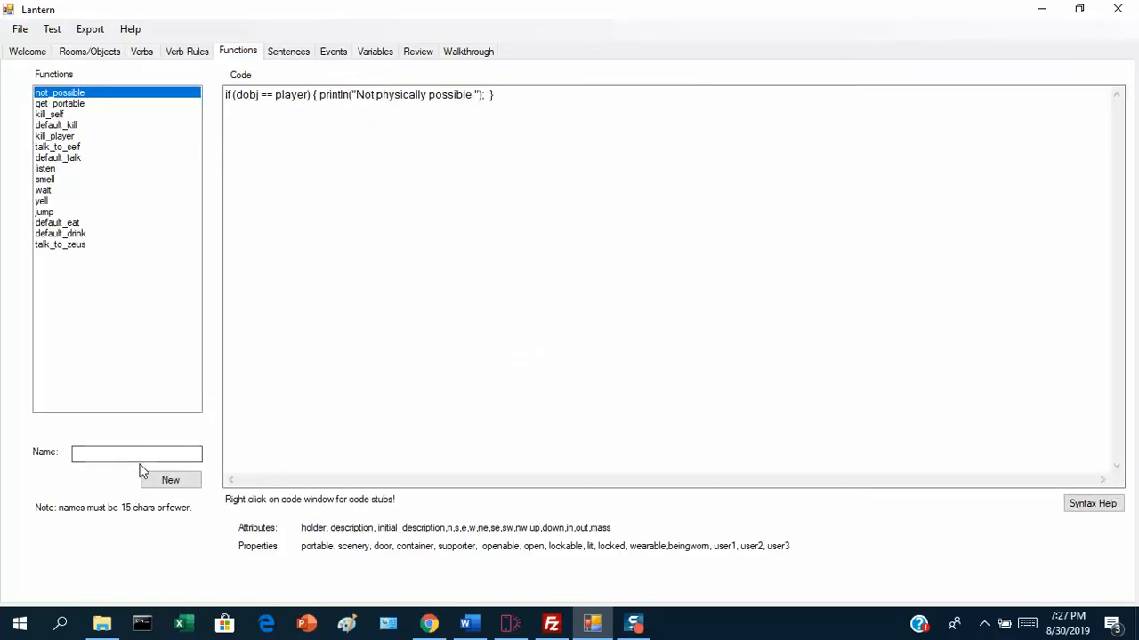
click(139, 459)
text(ask_z_about_had)
click(170, 482)
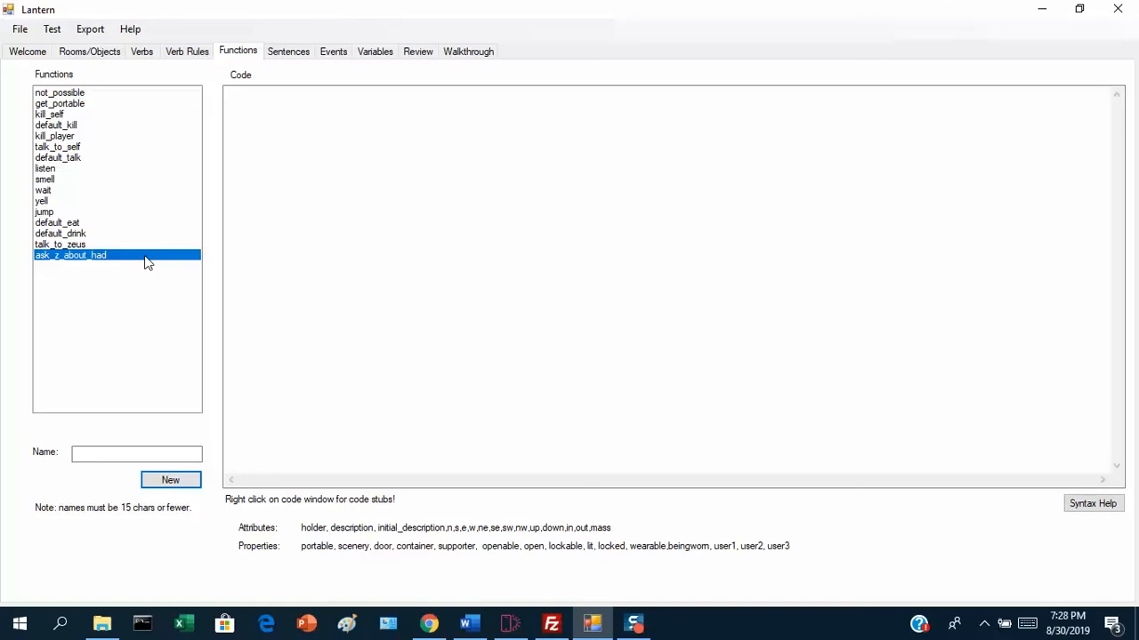
Insert the print-a-line-of-text snippet into ask_z_about_had and begin its message with "Zeus sighs and says, '"
right_click(294, 159)
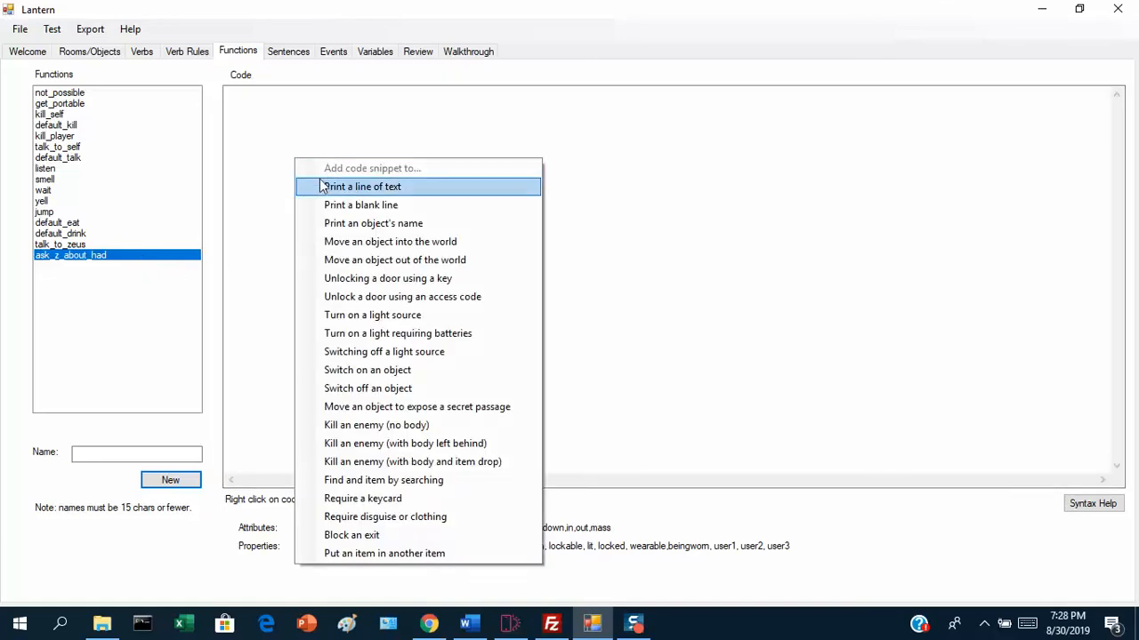
click(320, 187)
drag(261, 95, 322, 96)
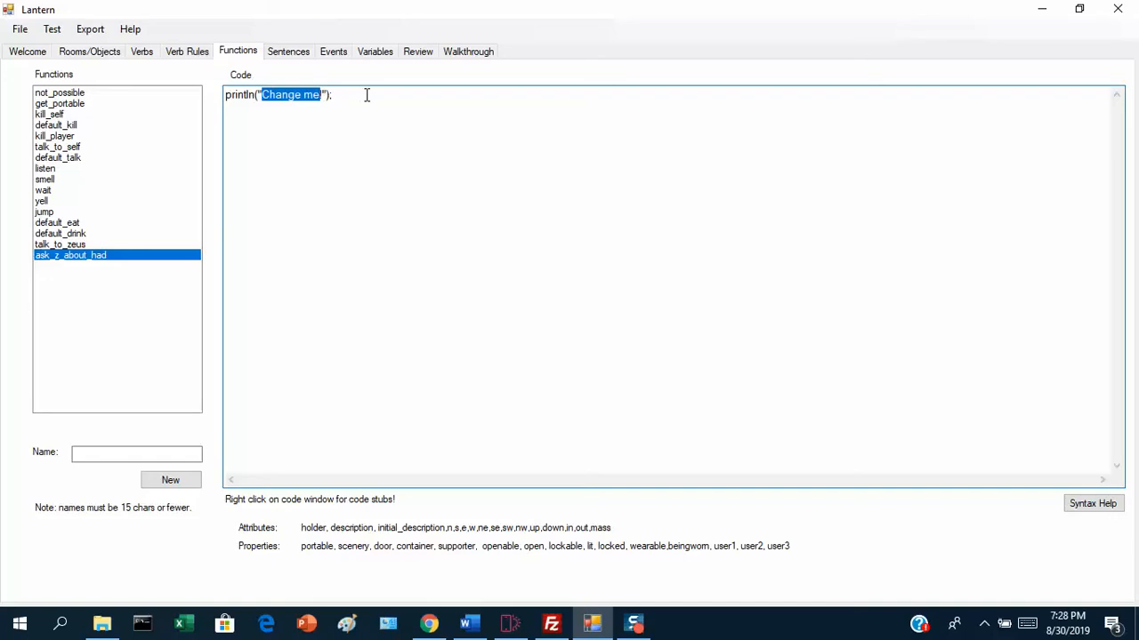
text(Zeus s)
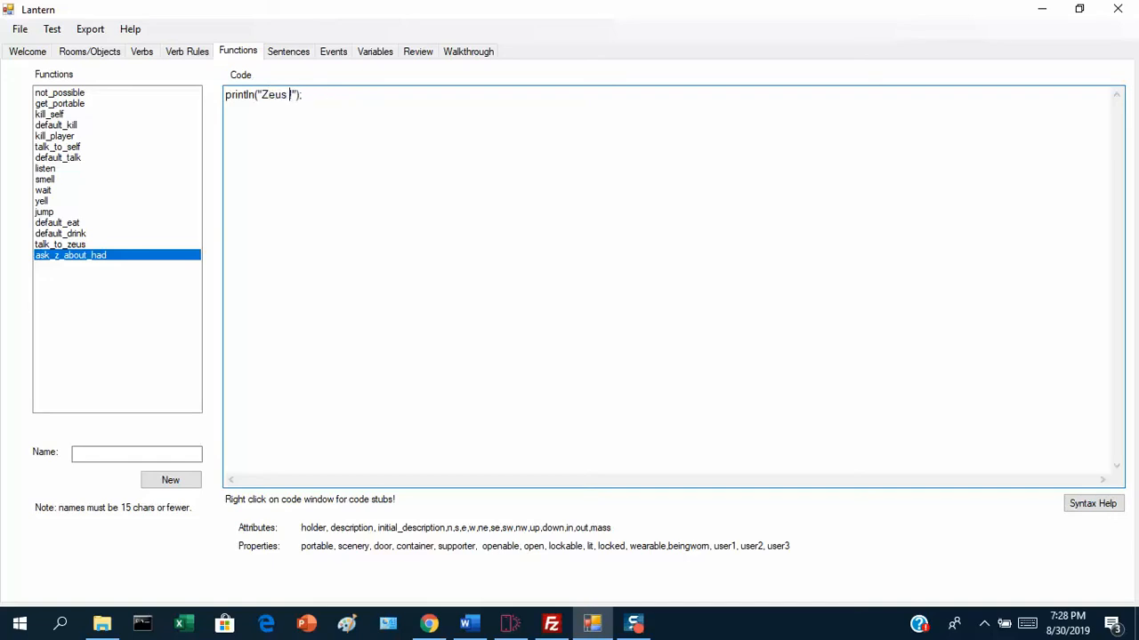
text(ighs and says)
key(BackSpace)
text(, ')
Complete the ask_z_about_had message with "Ugh. I hate that guy. He owes me so much money."
text(Ugh. O)
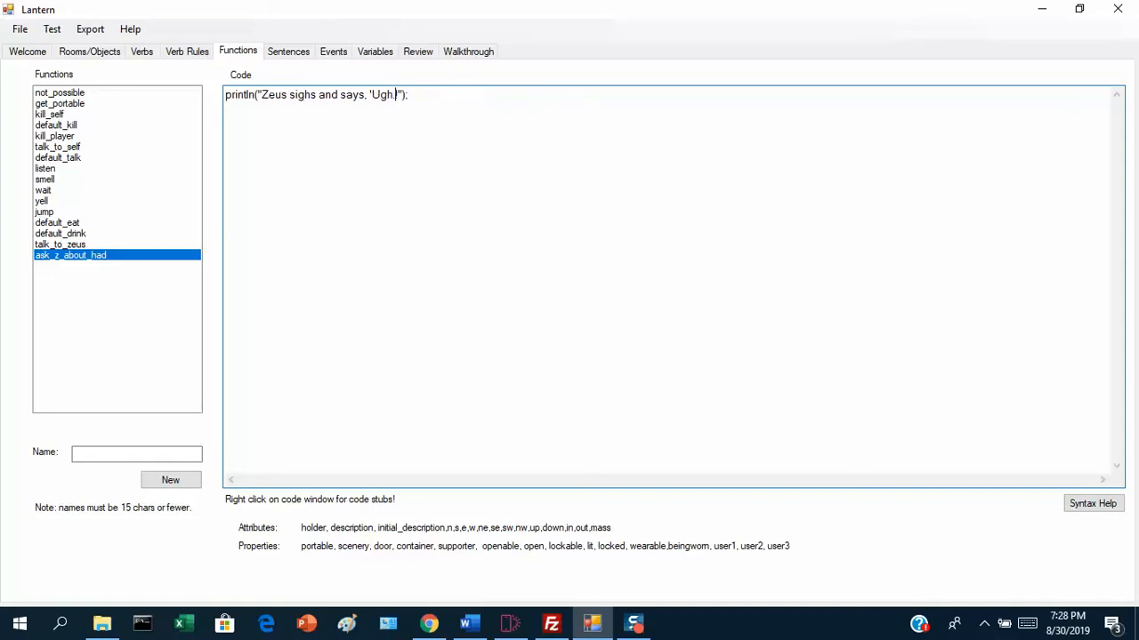
key(BackSpace)
key(BackSpace)
text(I hate the)
key(BackSpace)
text(at guy. H)
text(e owe)
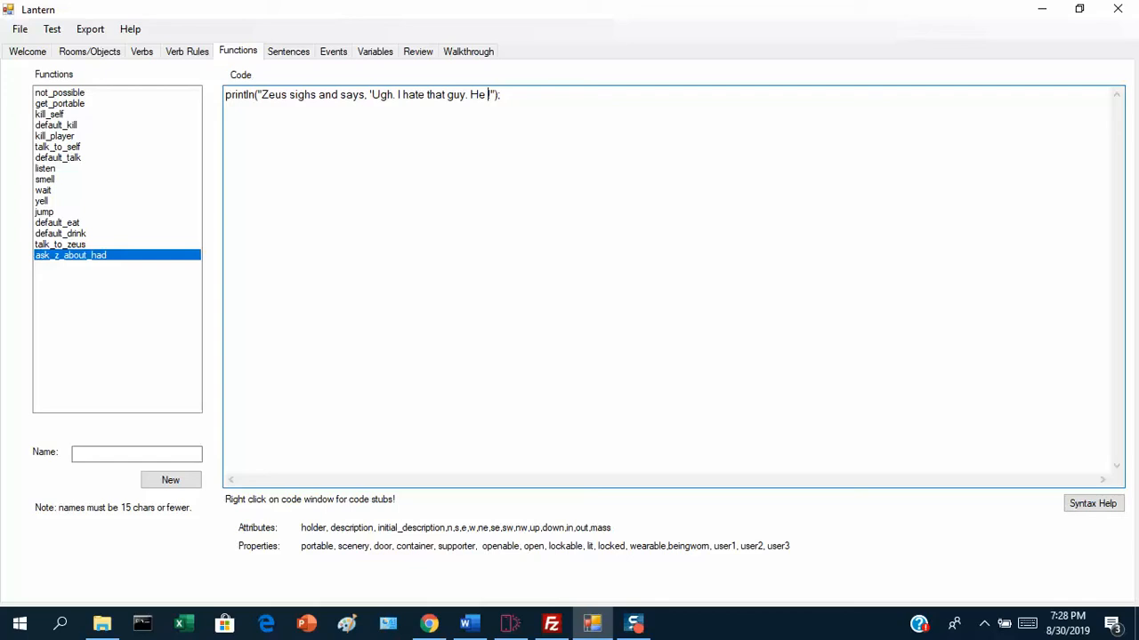
text(s me so mu)
text(ch money)
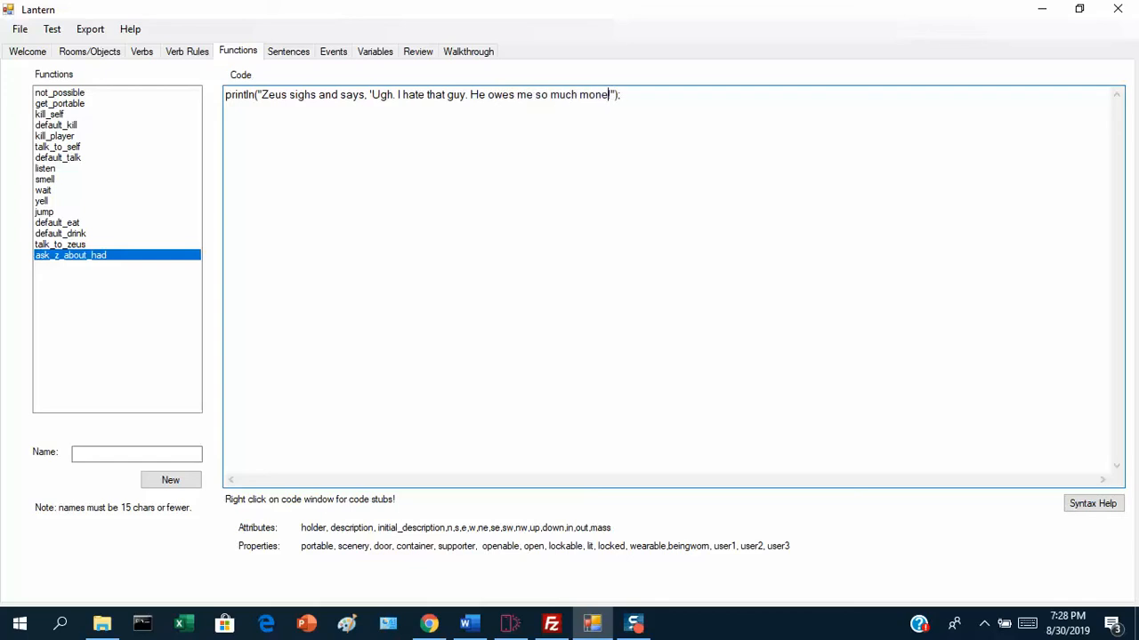
key(BackSpace)
click(287, 54)
click(153, 122)
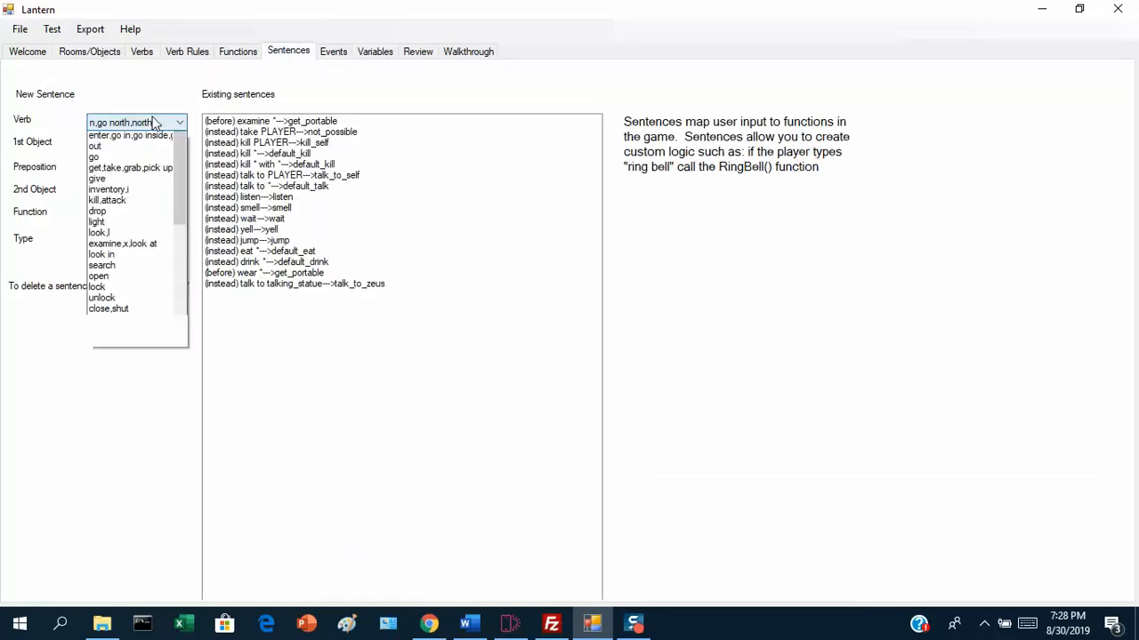
mouse_move(176, 181)
mouse_down()
mouse_move(177, 317)
mouse_move(180, 172)
mouse_move(189, 278)
mouse_move(189, 311)
mouse_move(181, 163)
mouse_up()
click(145, 50)
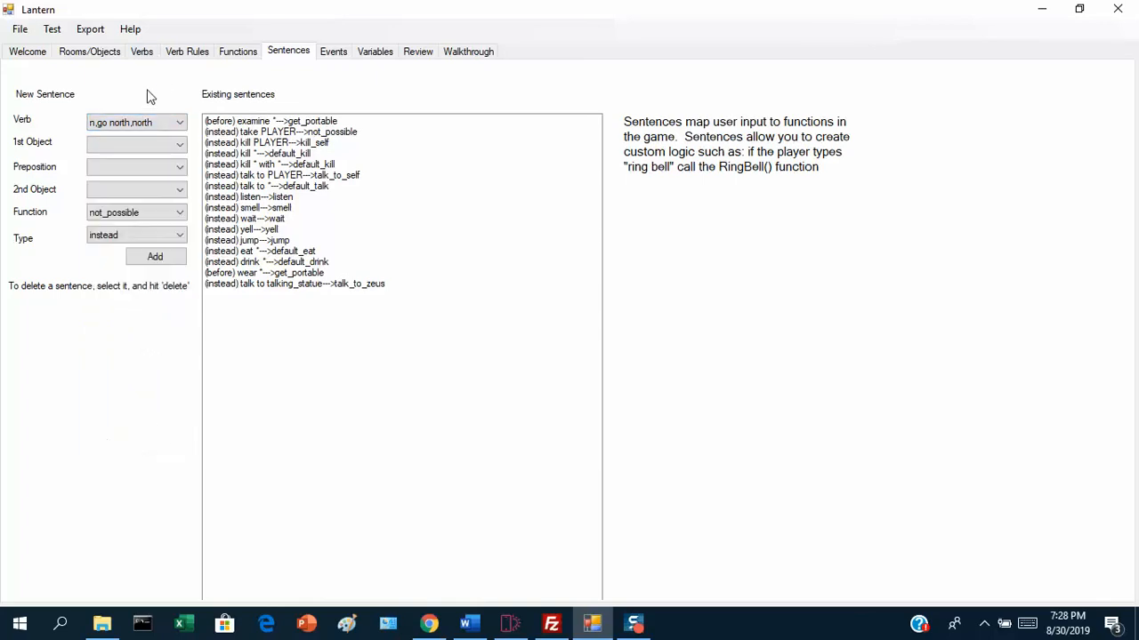
Add "ask" as a new user verb
click(141, 54)
click(104, 113)
text(ask)
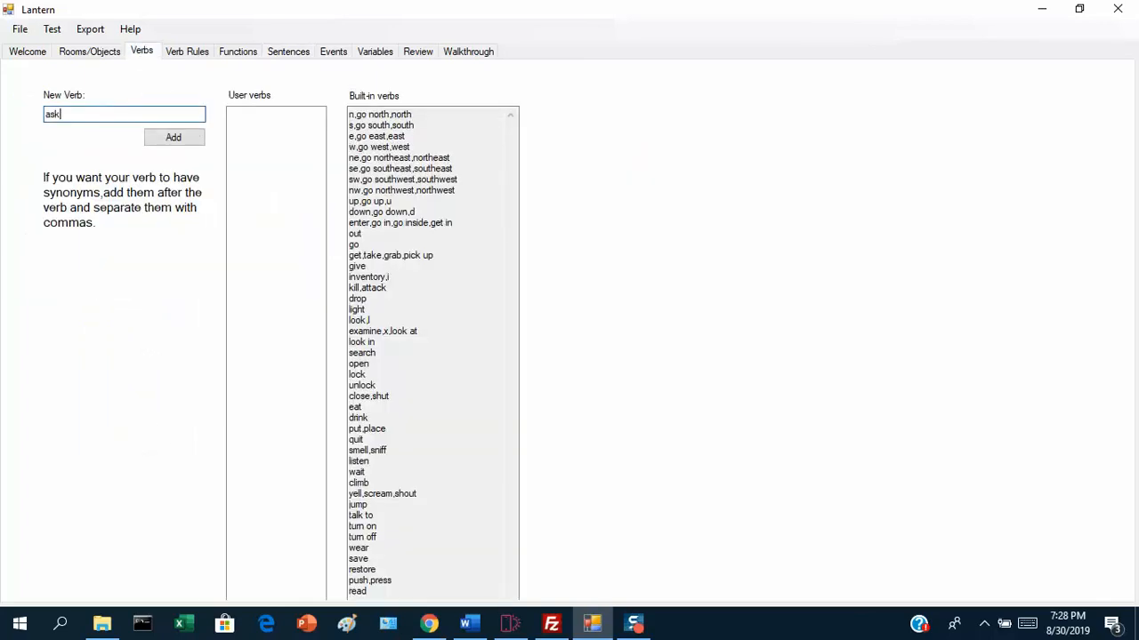
click(155, 136)
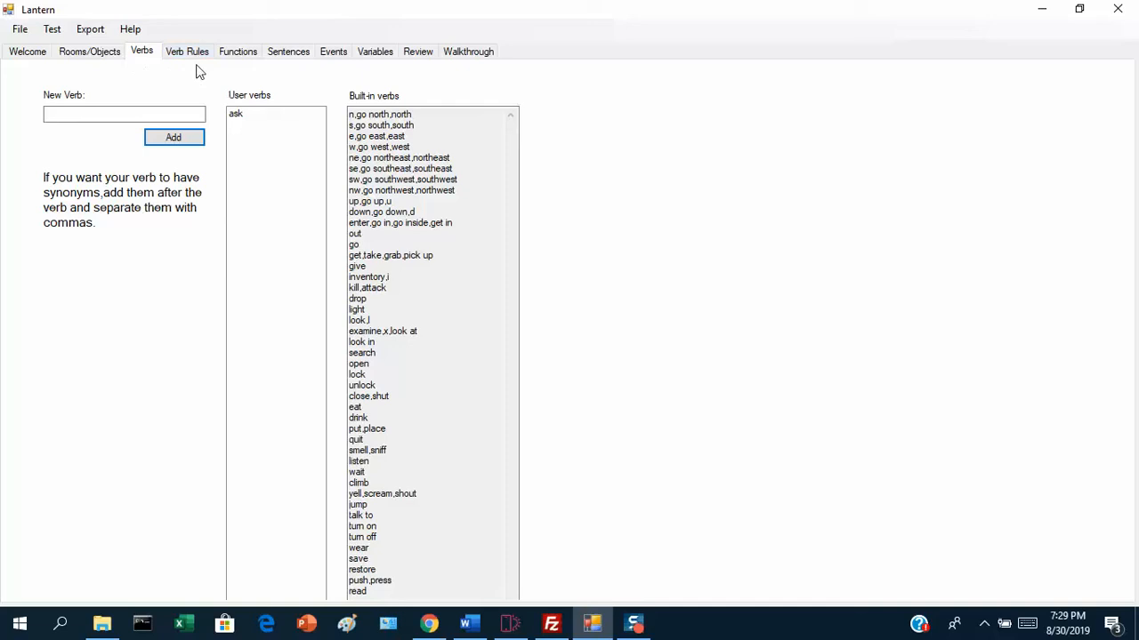
Add an "instead" sentence mapping "ask" talking_statue "about" Hades to the ask_z_about_had function
click(288, 51)
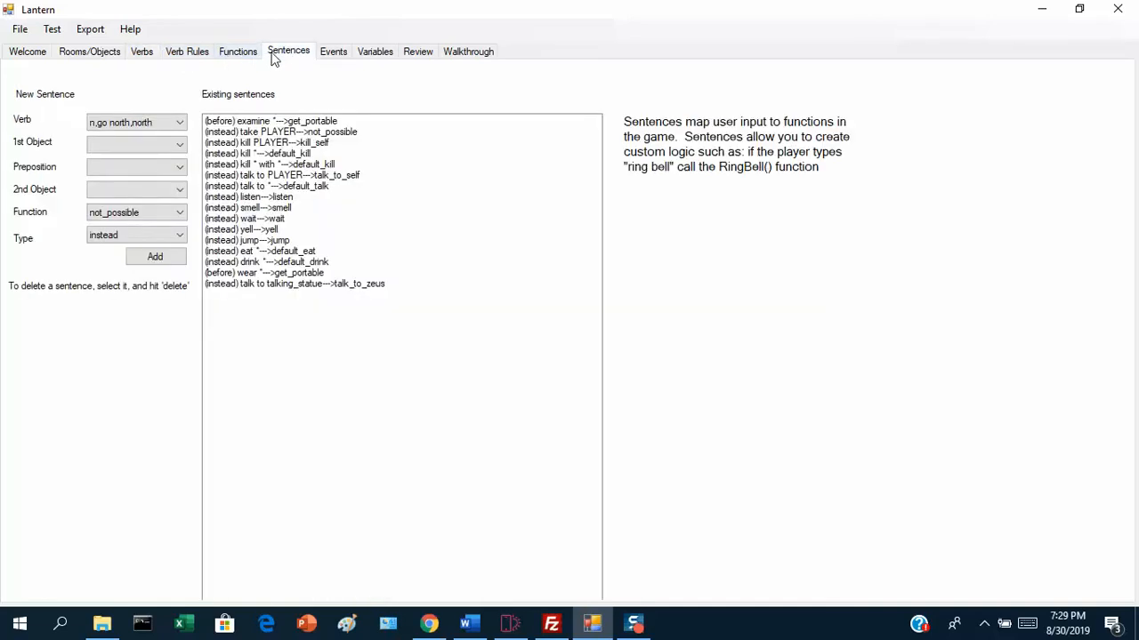
click(129, 124)
drag(184, 257, 183, 373)
click(92, 452)
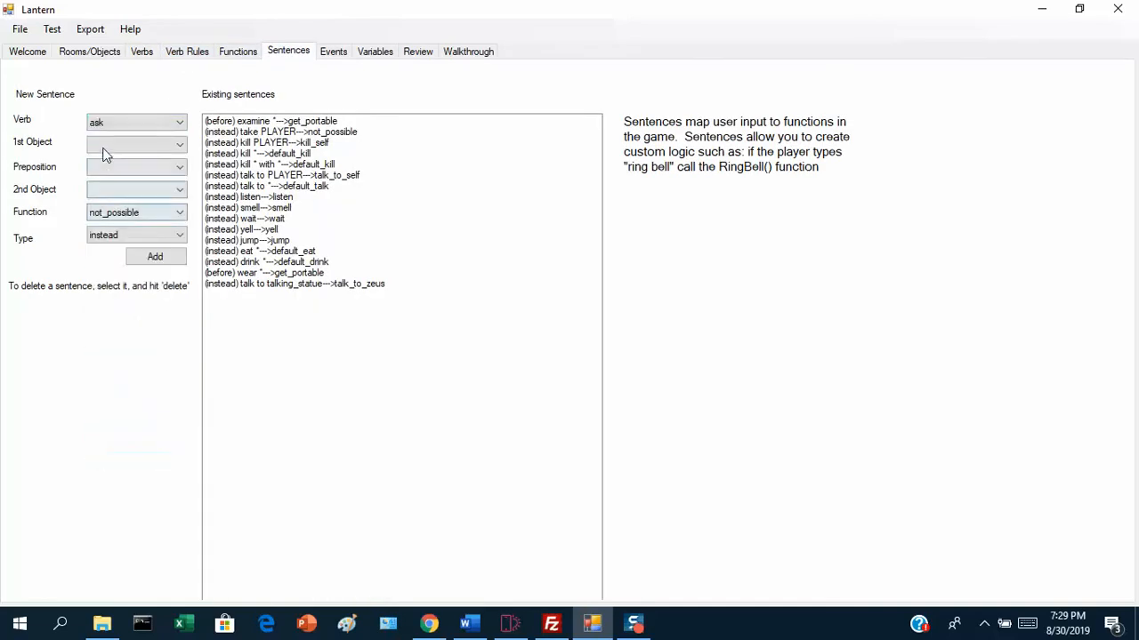
click(108, 144)
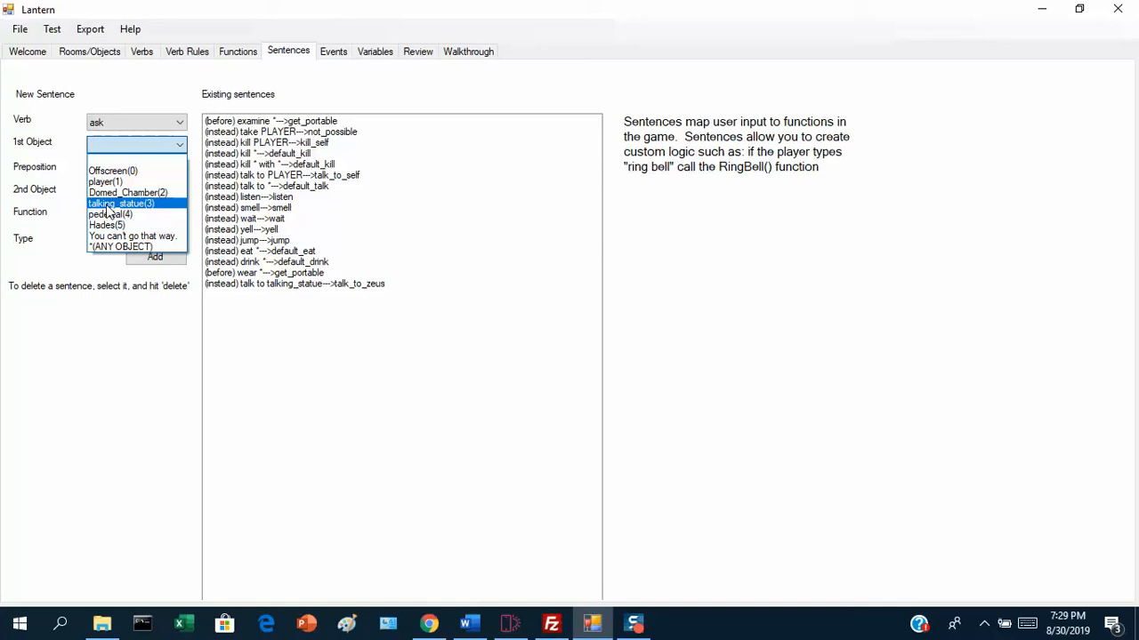
click(119, 204)
click(107, 168)
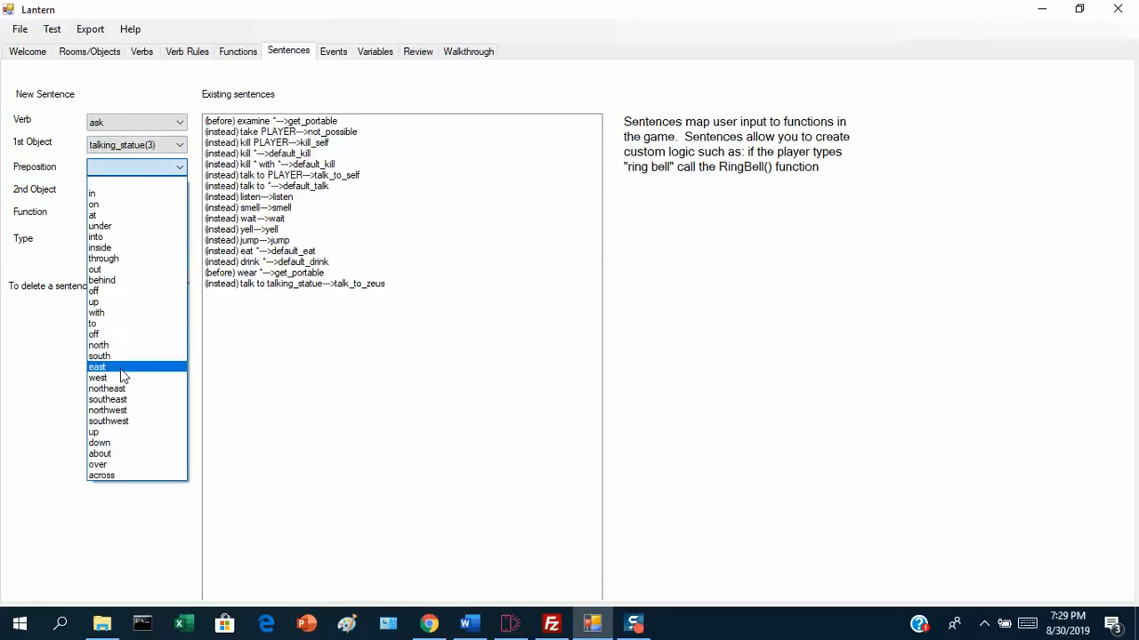
click(115, 453)
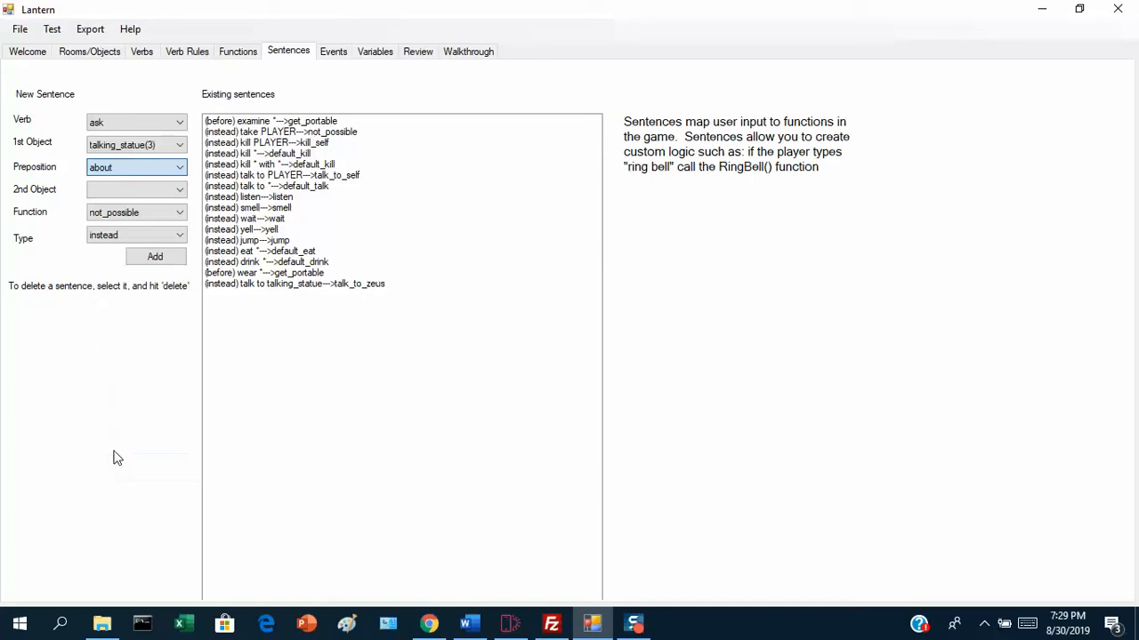
click(129, 191)
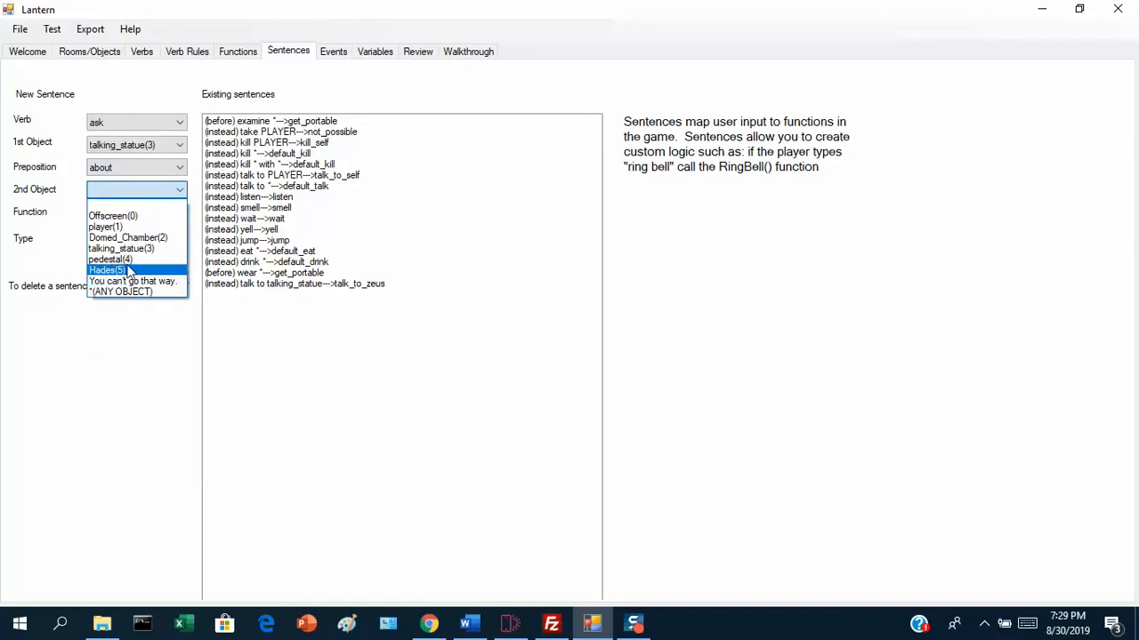
click(106, 267)
click(116, 213)
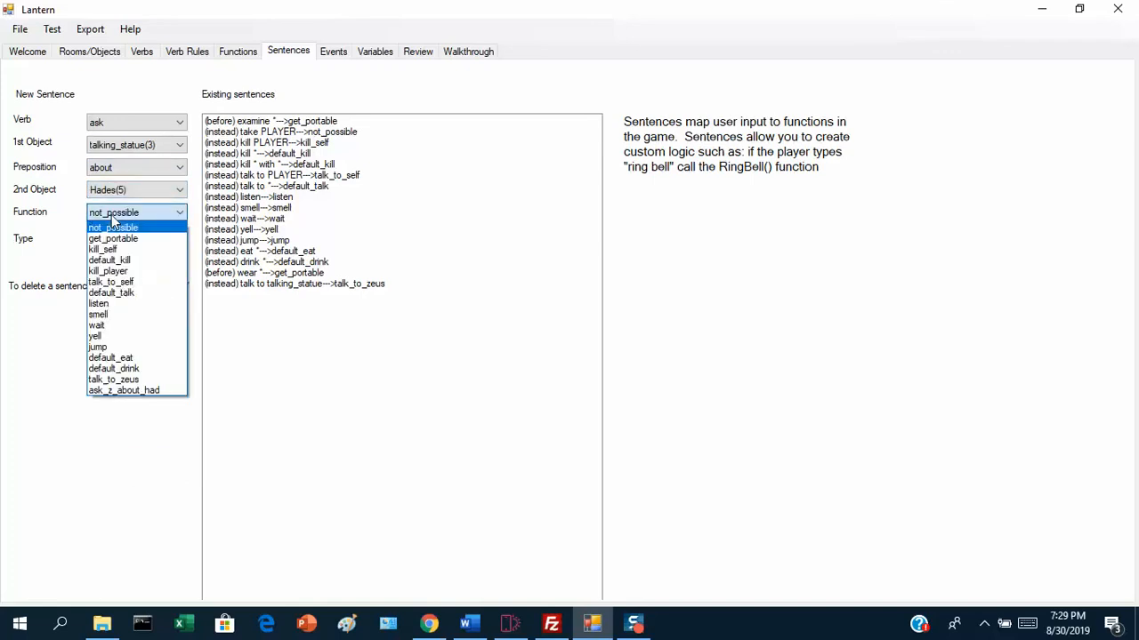
click(105, 388)
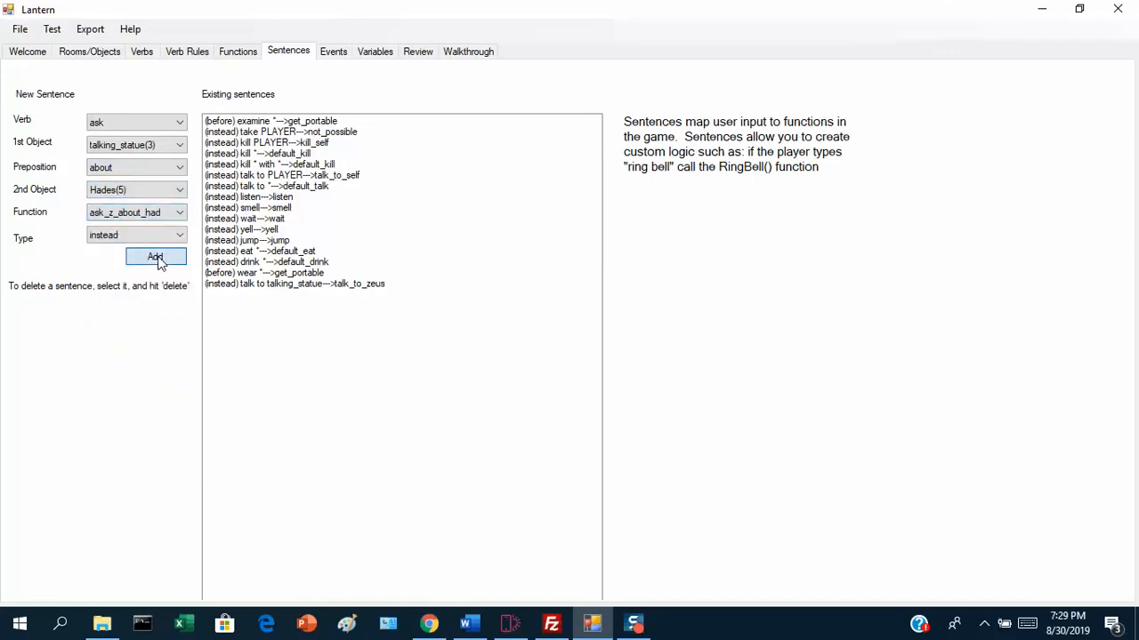
click(156, 258)
Run the game in the test client and enter the commands "talk to zeus" and "ask zeus about hades"
click(51, 28)
click(91, 47)
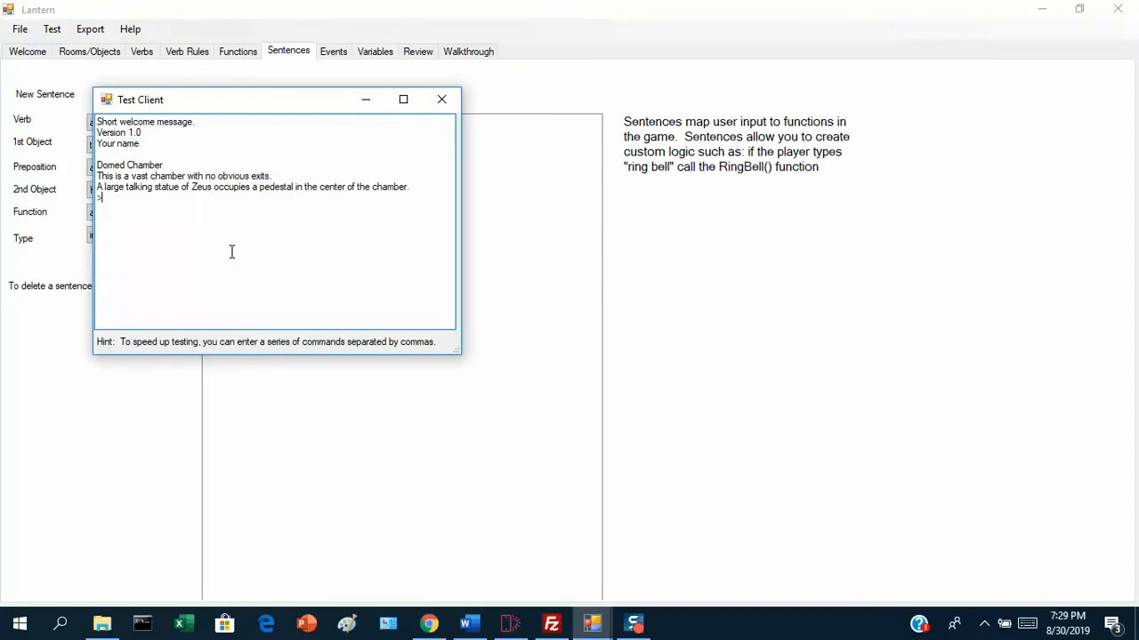
text(talk to zeus)
key(Return)
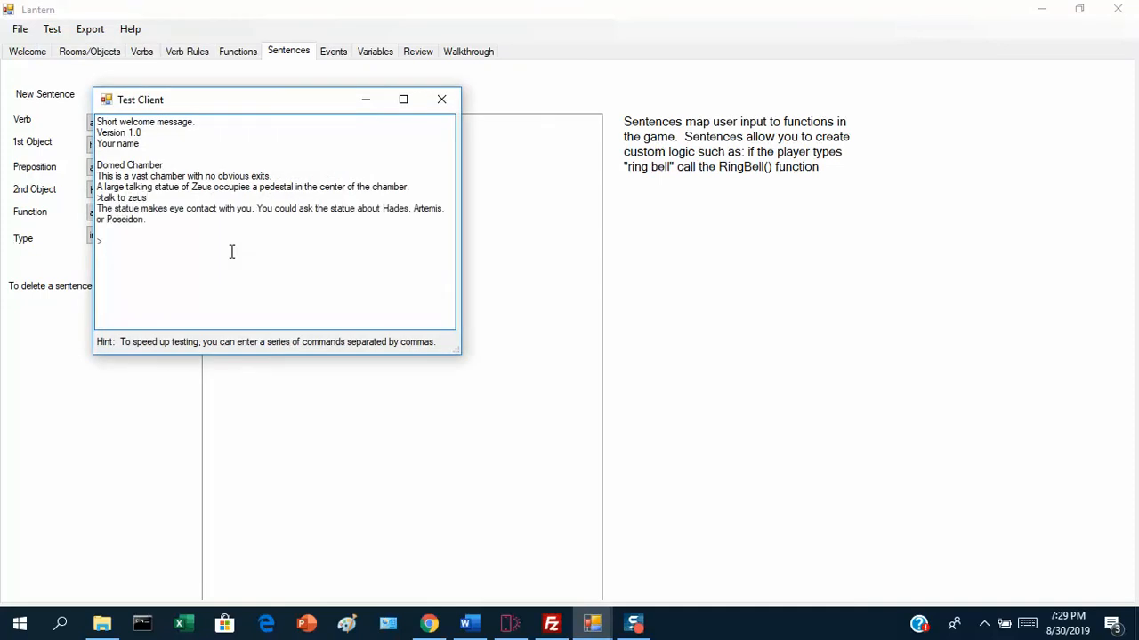
text(ask zeus about hades)
key(Return)
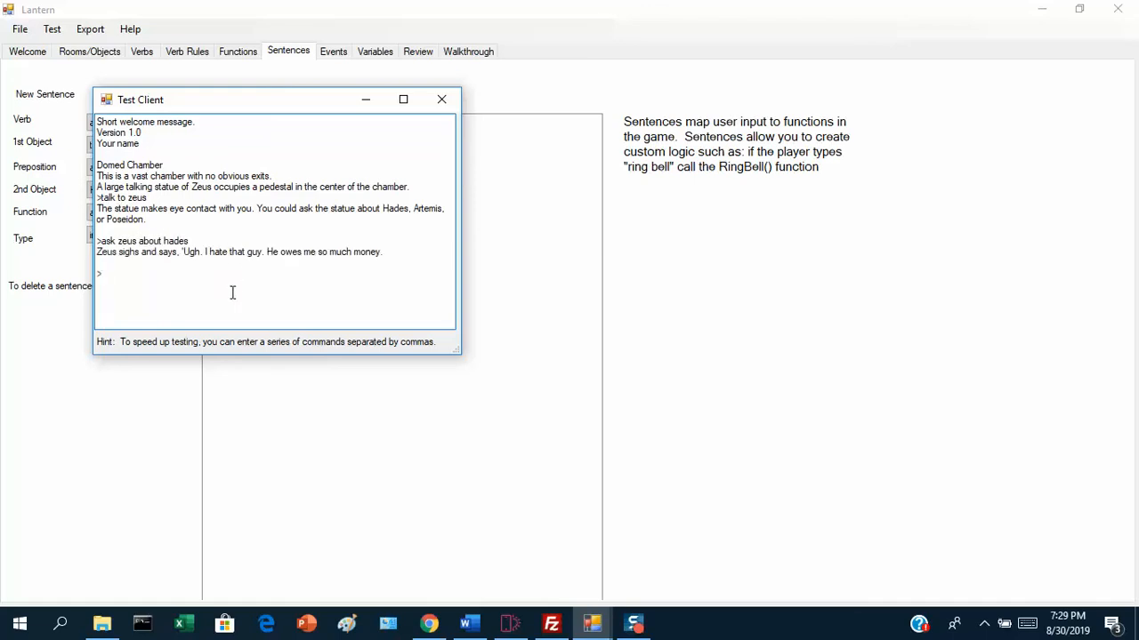
click(384, 256)
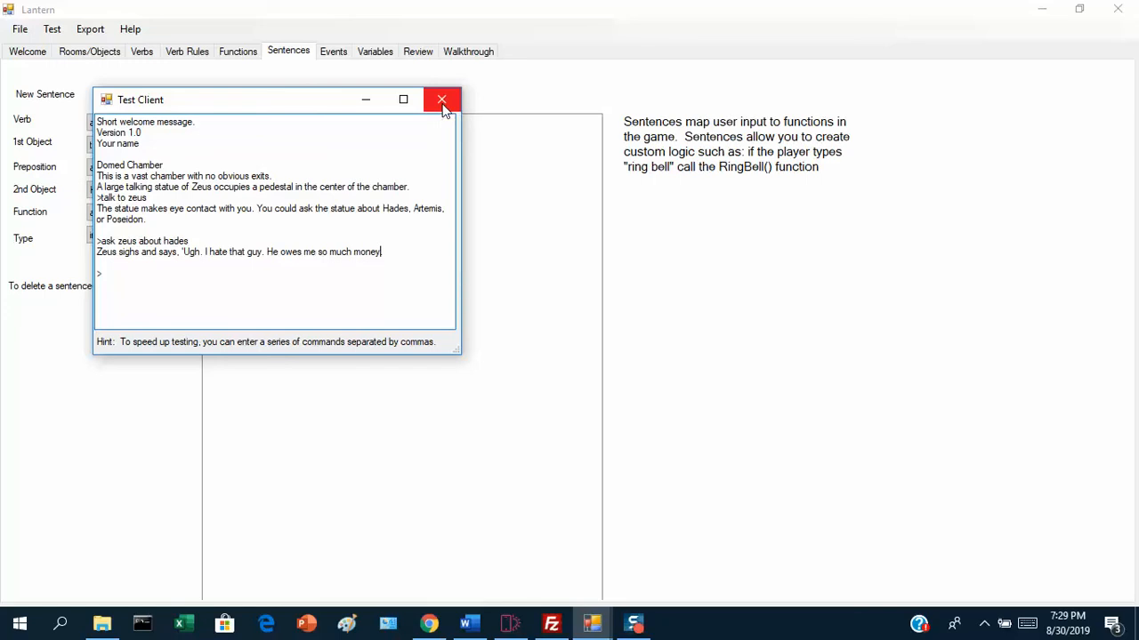
Test an undefined topic by entering the command "askzeus about mount olympus" in the test client
click(252, 271)
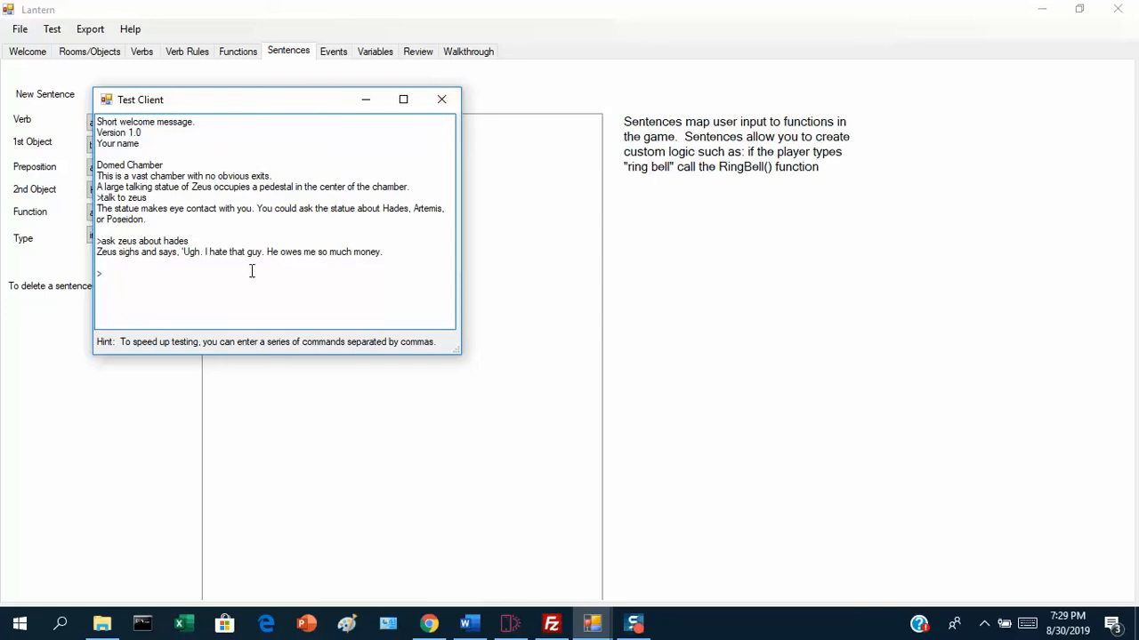
text(ask zeus)
key(BackSpace)
key(BackSpace)
key(BackSpace)
key(BackSpace)
text(eus about mtount olympus)
key(Return)
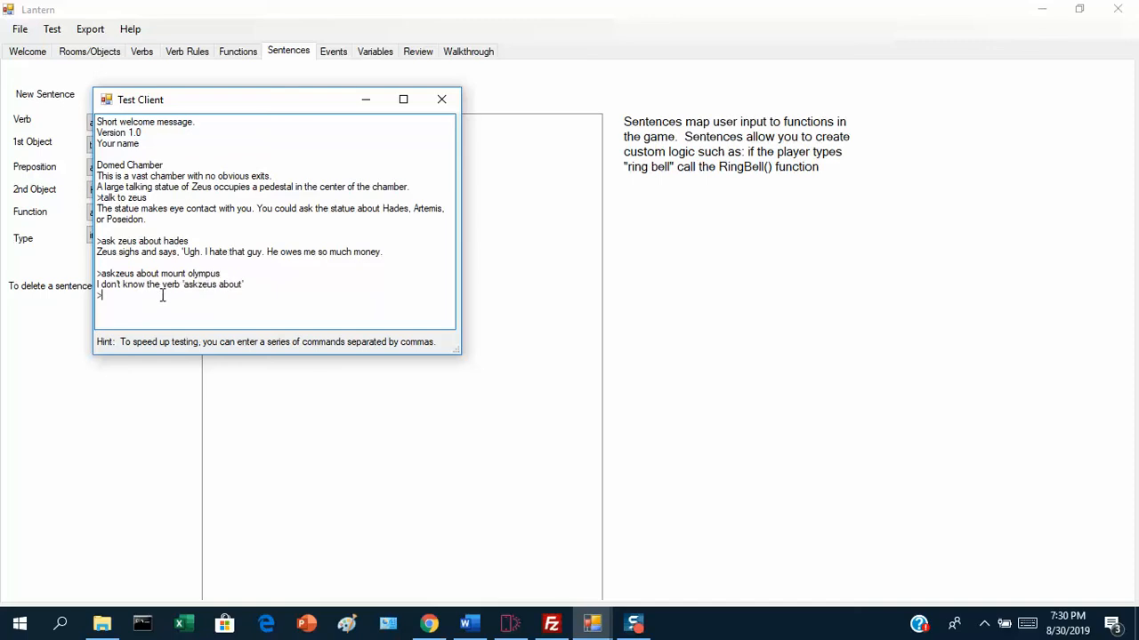
Test the undefined topic again with the command "ask zeus about mt. olympus"
text(ask)
text( zeru)
text(us about )
text(mt. olup)
text(mpus)
key(Return)
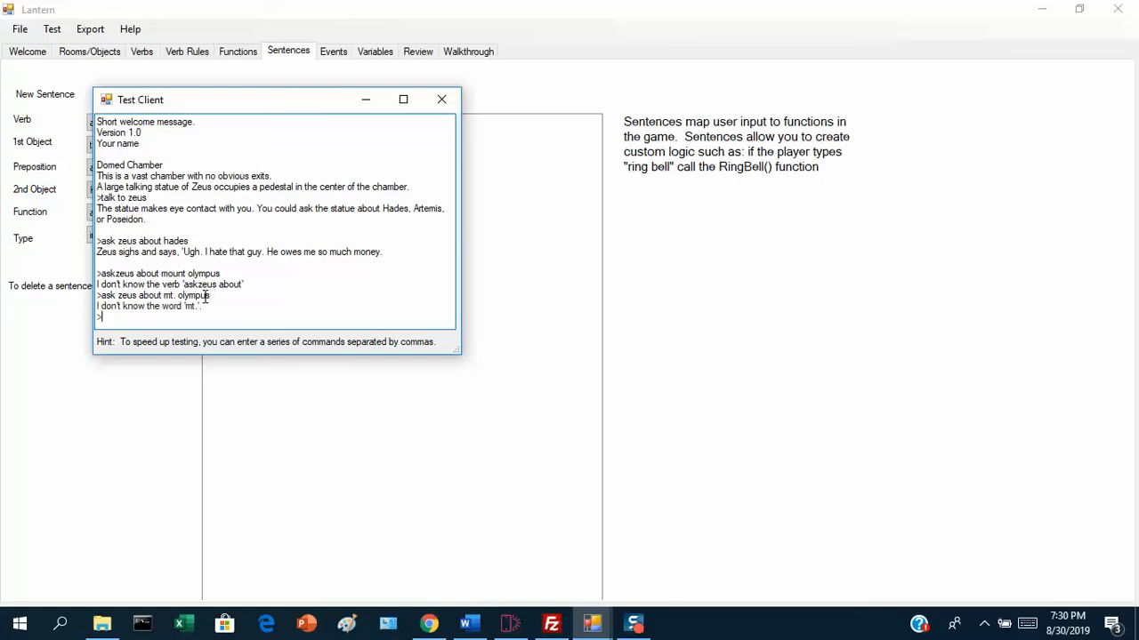